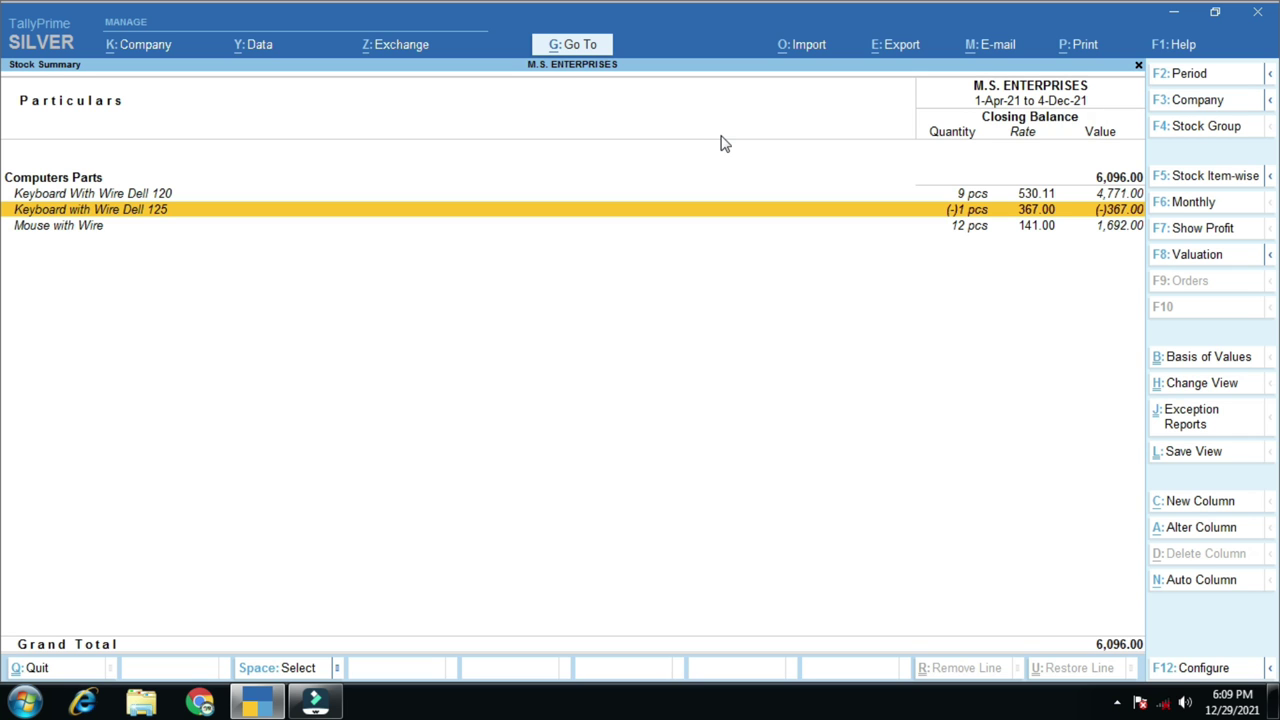
{"action": "key", "text": "ctrl"}
{"action": "key", "text": "Up"}
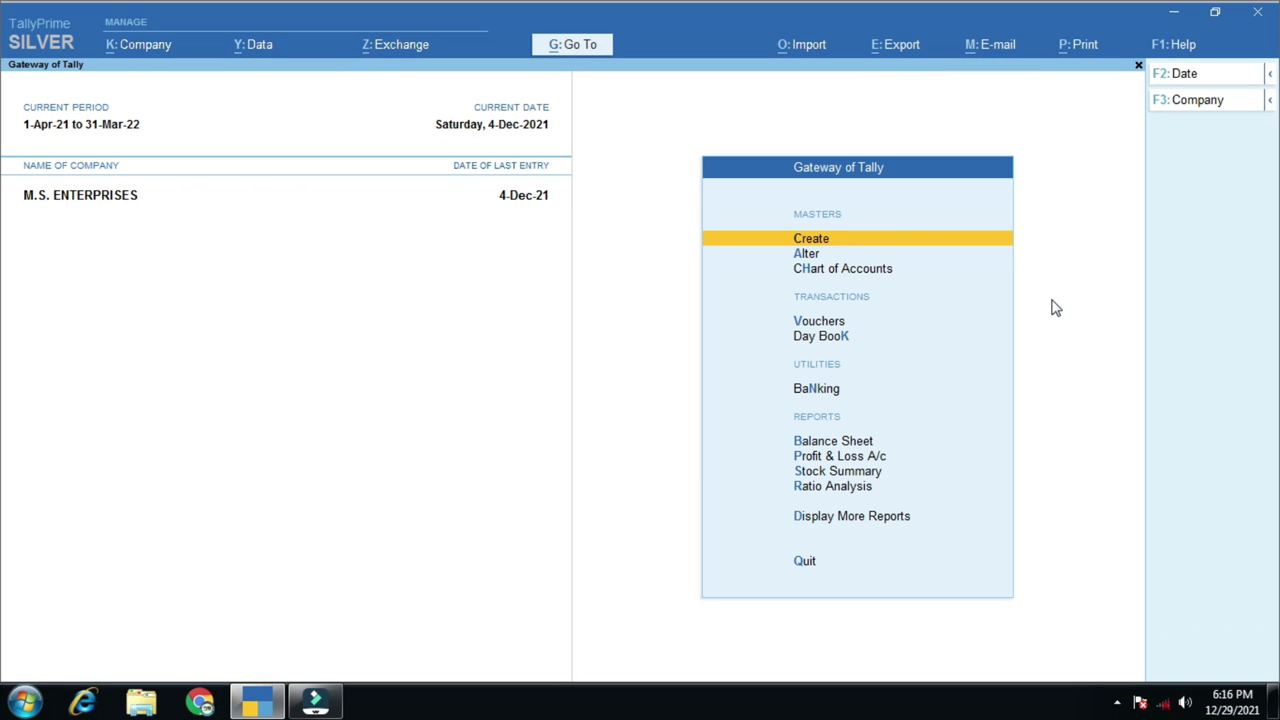
Open the Stock Summary report and expand it to list the stock items under Computers Parts.
{"action": "key", "text": "Down"}
{"action": "key", "text": "Down"}
{"action": "key", "text": "Down"}
{"action": "key", "text": "Down"}
{"action": "key", "text": "Down"}
{"action": "key", "text": "Down"}
{"action": "key", "text": "Down"}
{"action": "key", "text": "Down"}
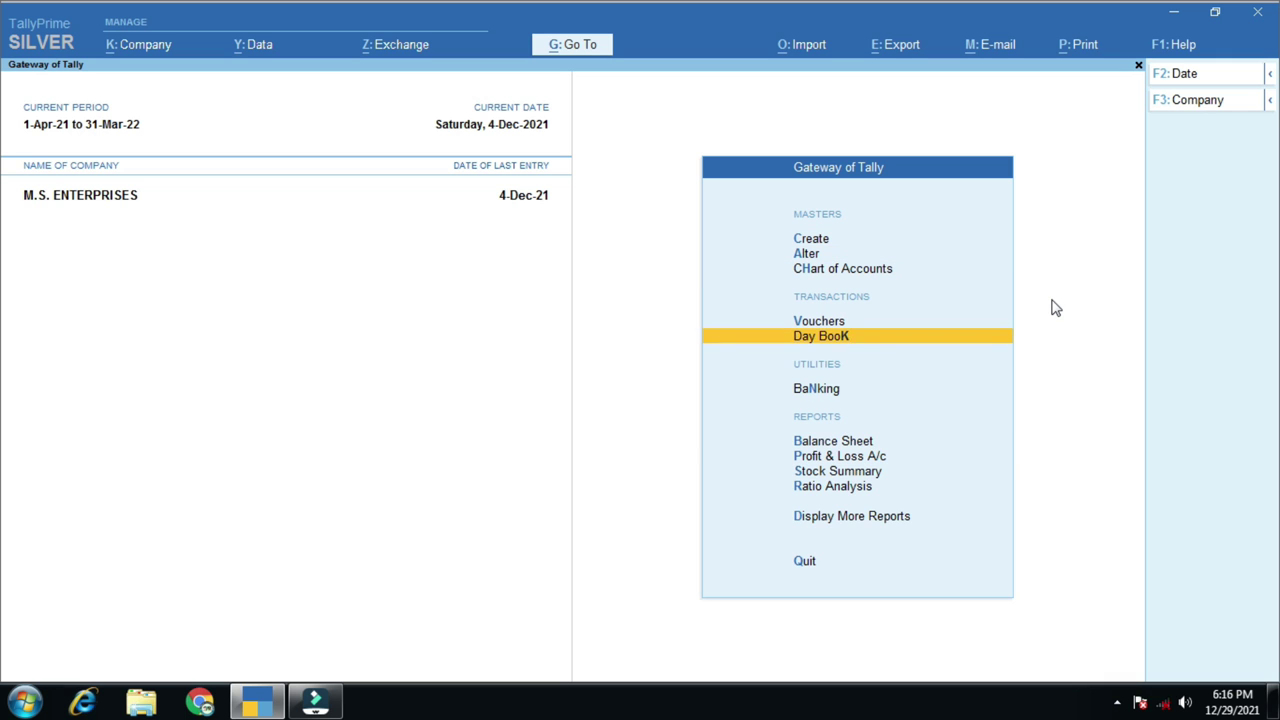
{"action": "key", "text": "Return"}
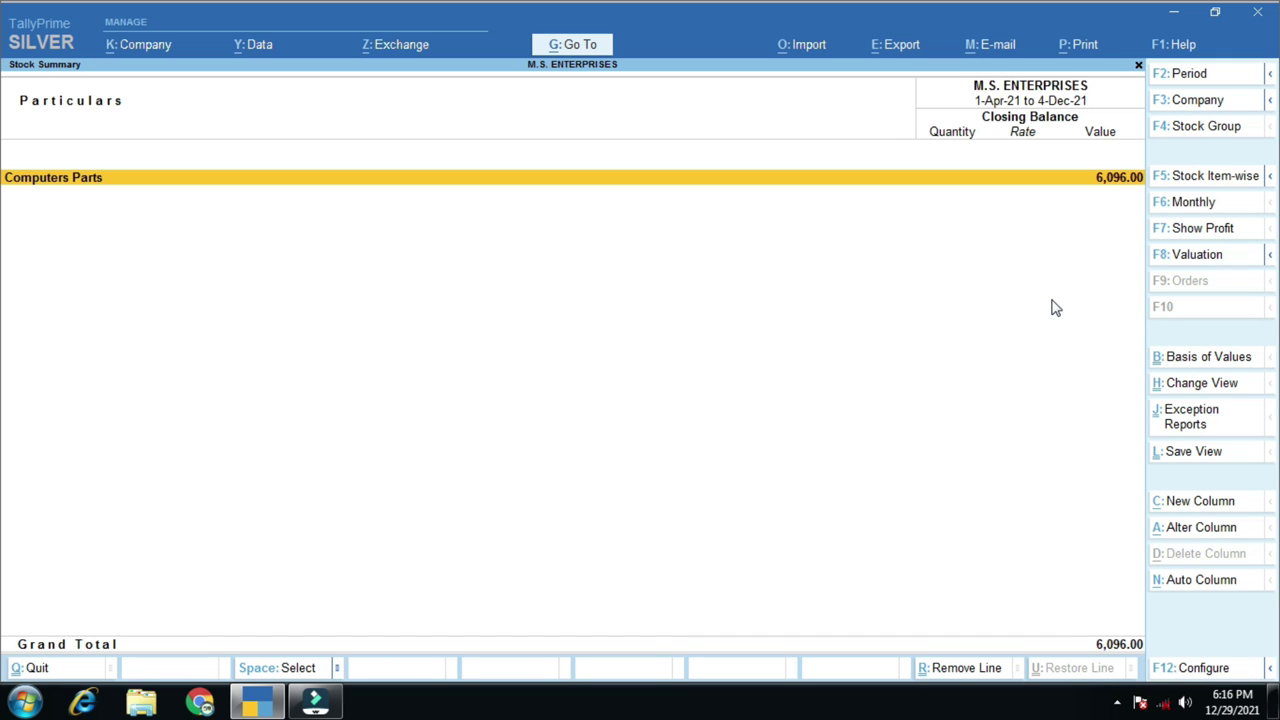
{"action": "key", "text": "alt"}
{"action": "key", "text": "alt+F5"}
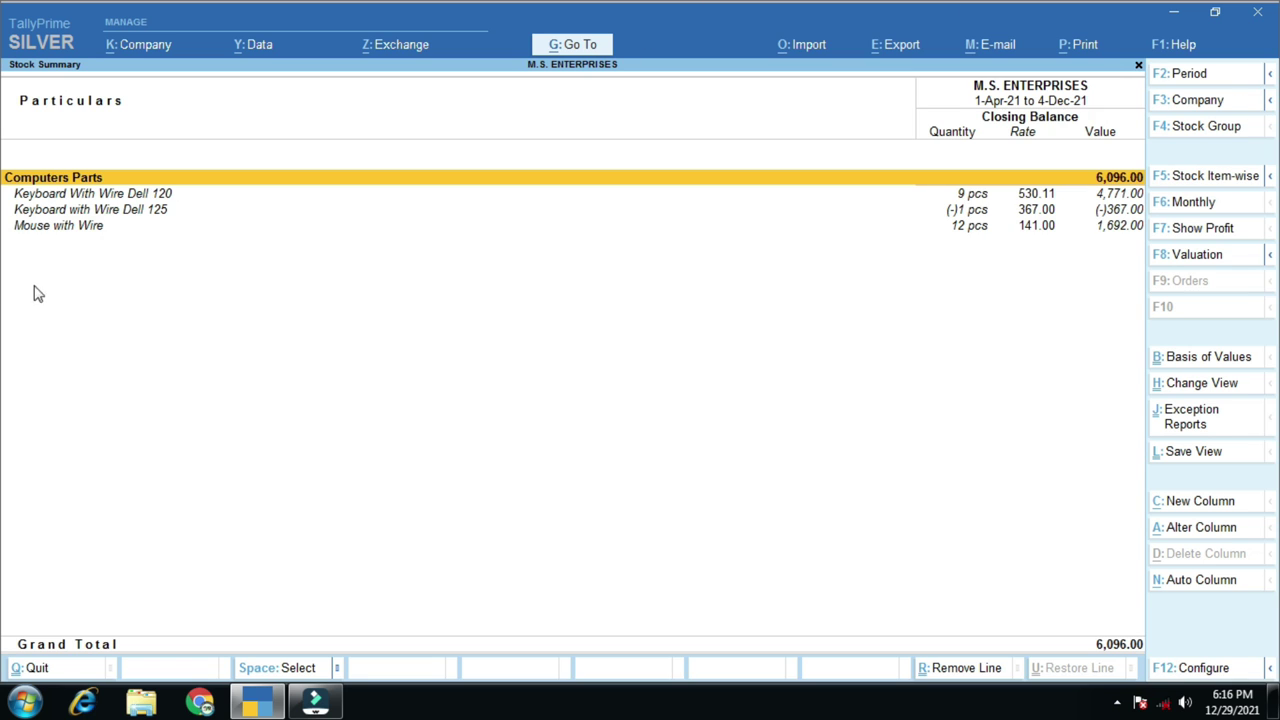
{"action": "key", "text": "ctrl"}
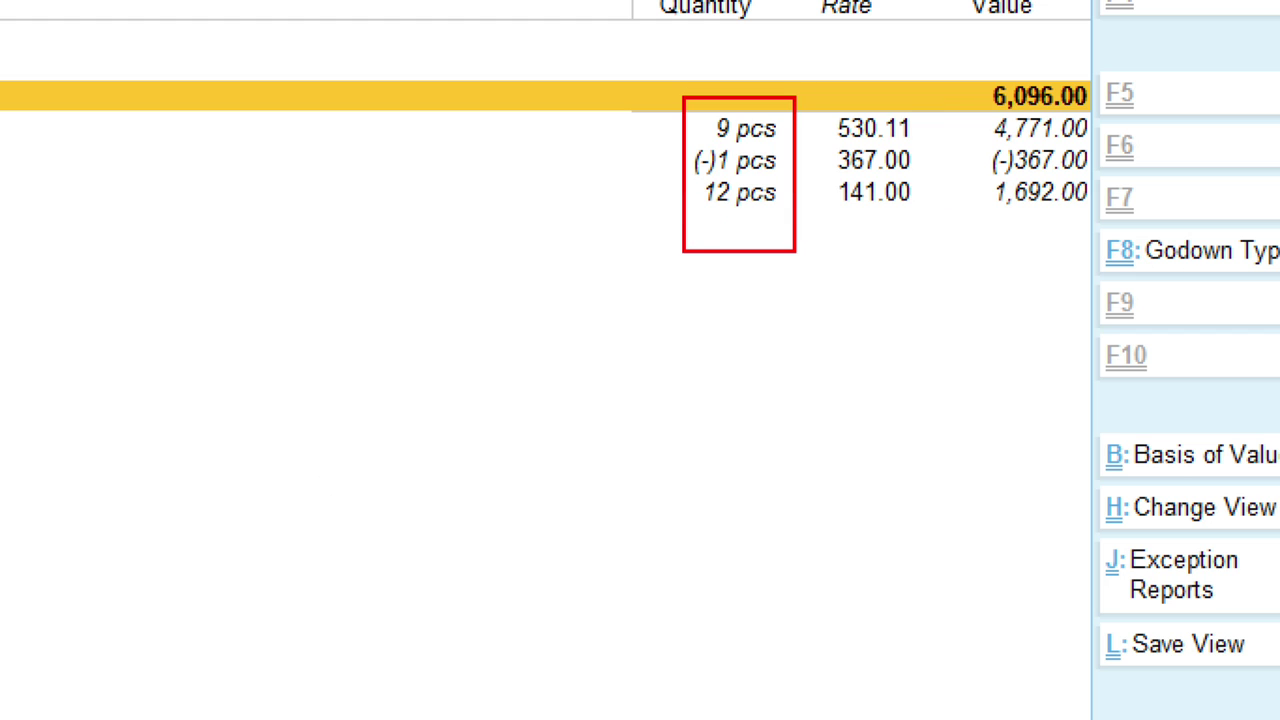
{"action": "mouse_move", "coordinate": [627, 117]}
{"action": "left_mouse_down"}
{"action": "mouse_move", "coordinate": [678, 158]}
{"action": "mouse_move", "coordinate": [768, 58]}
{"action": "left_mouse_up"}
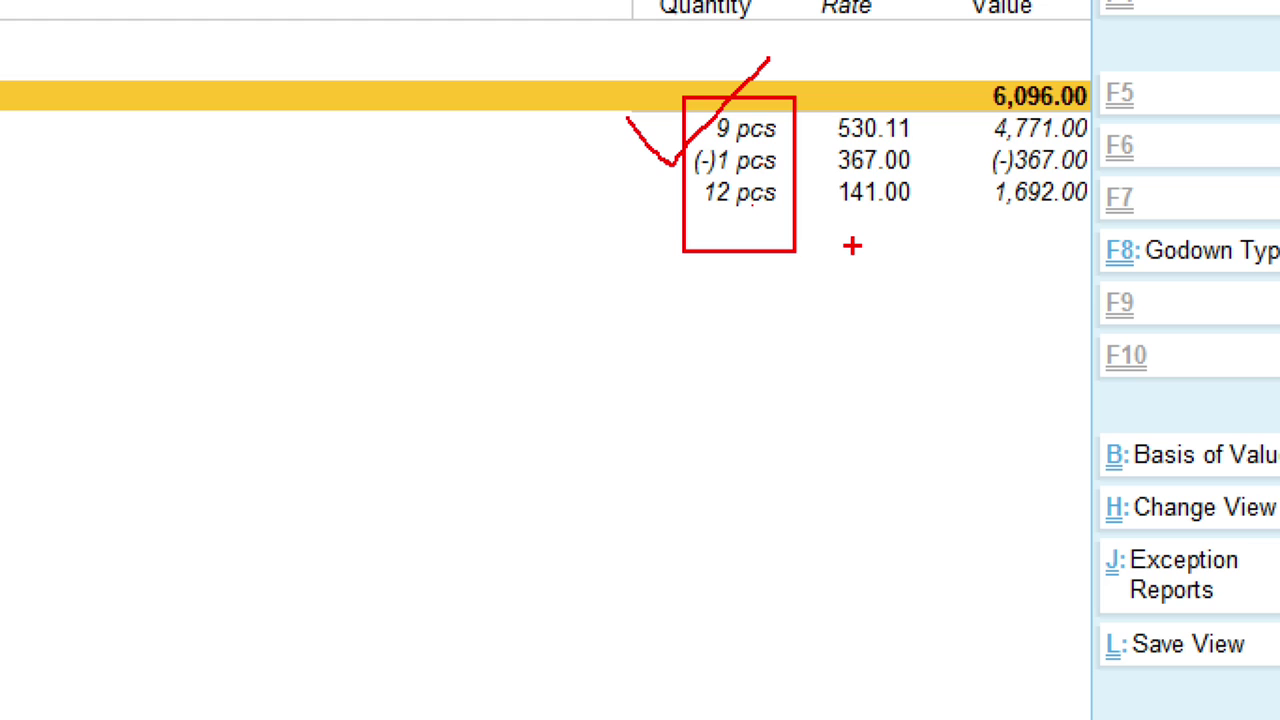
{"action": "key", "text": "Escape"}
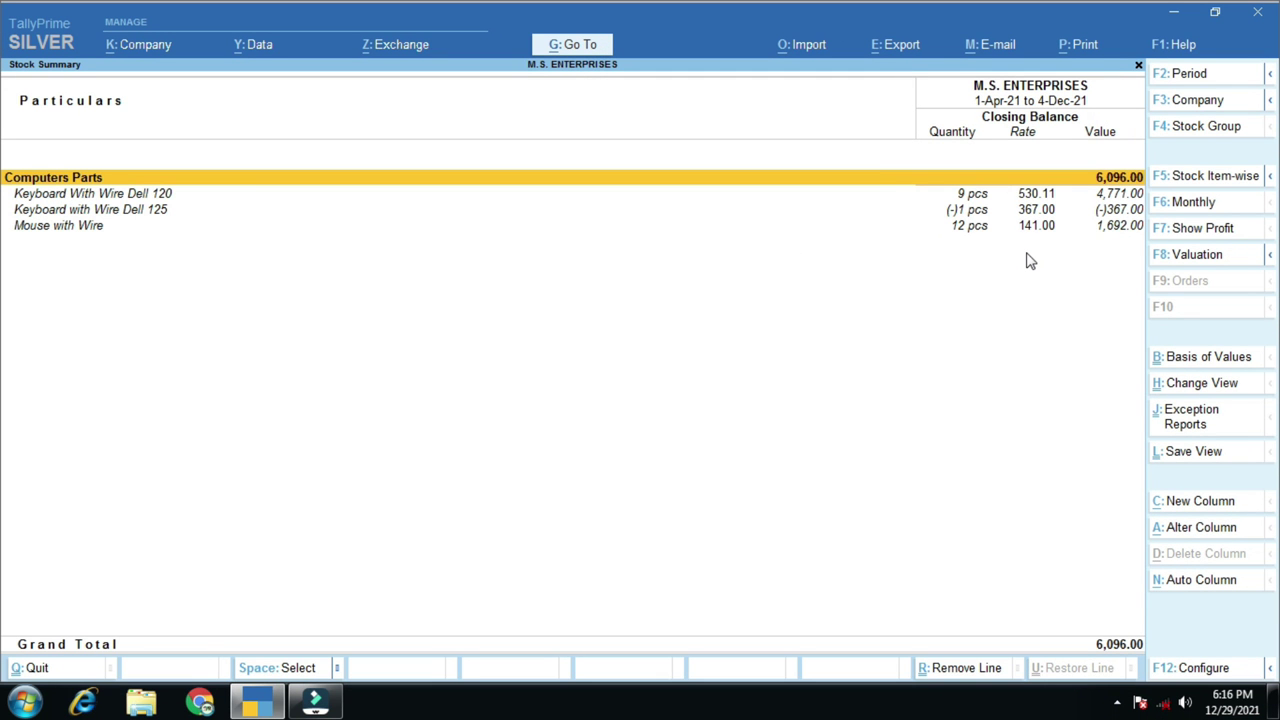
Examine the monthly inward, outward and closing quantities of Keyboard with Wire Dell 125, and return to the Stock Summary.
{"action": "key", "text": "Down"}
{"action": "key", "text": "Down"}
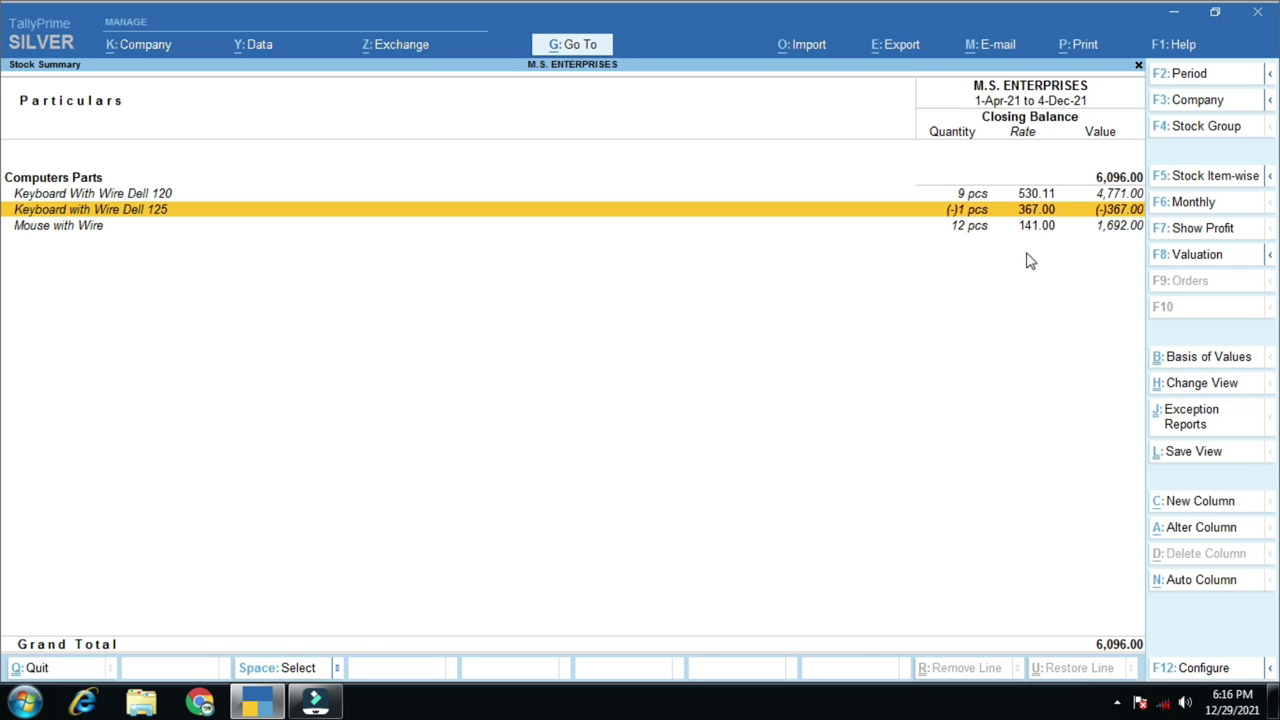
{"action": "key", "text": "Return"}
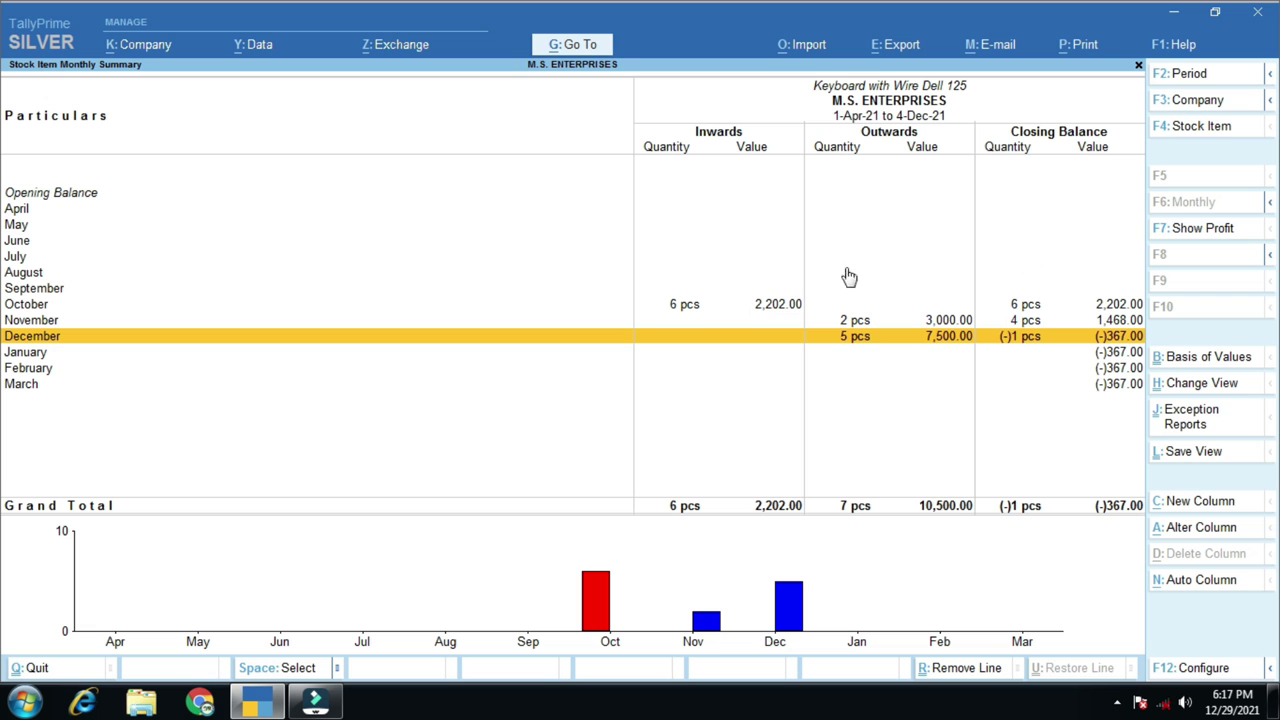
{"action": "key", "text": "ctrl"}
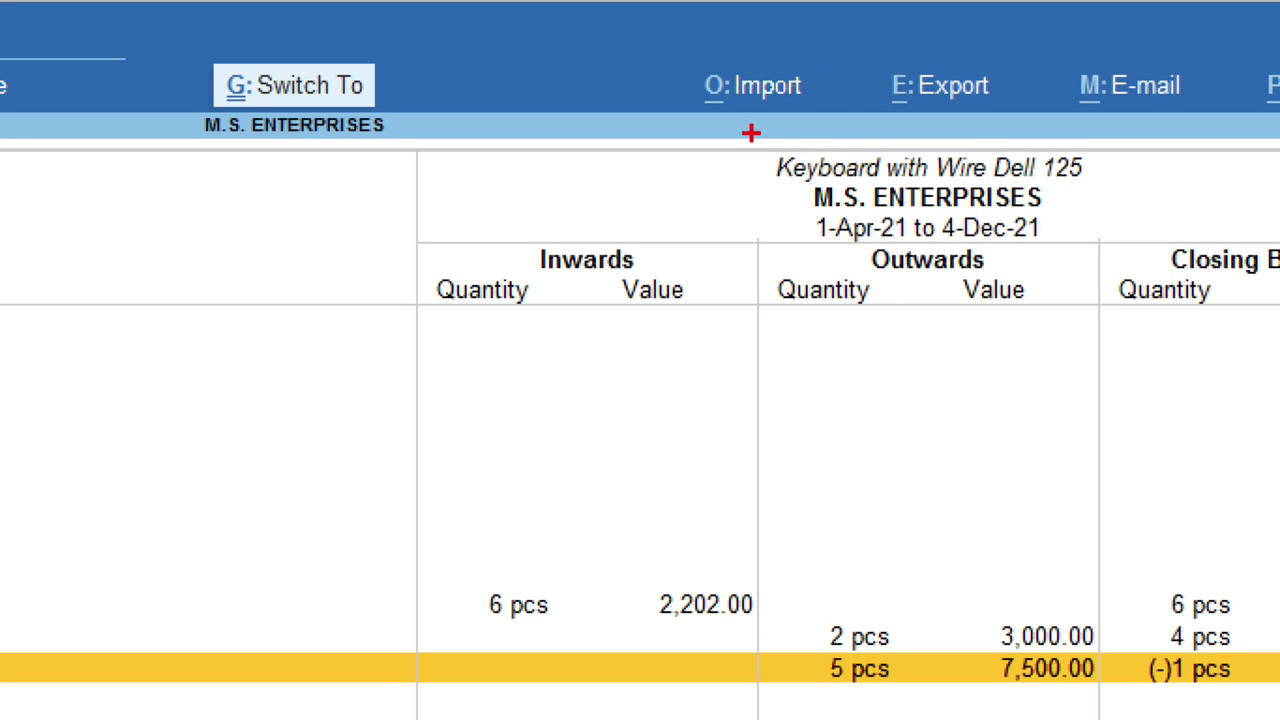
{"action": "mouse_move", "coordinate": [743, 131]}
{"action": "left_mouse_down"}
{"action": "mouse_move", "coordinate": [886, 194]}
{"action": "mouse_move", "coordinate": [1123, 195]}
{"action": "left_mouse_up"}
{"action": "mouse_move", "coordinate": [387, 241]}
{"action": "left_mouse_down"}
{"action": "mouse_move", "coordinate": [420, 372]}
{"action": "mouse_move", "coordinate": [583, 672]}
{"action": "left_mouse_up"}
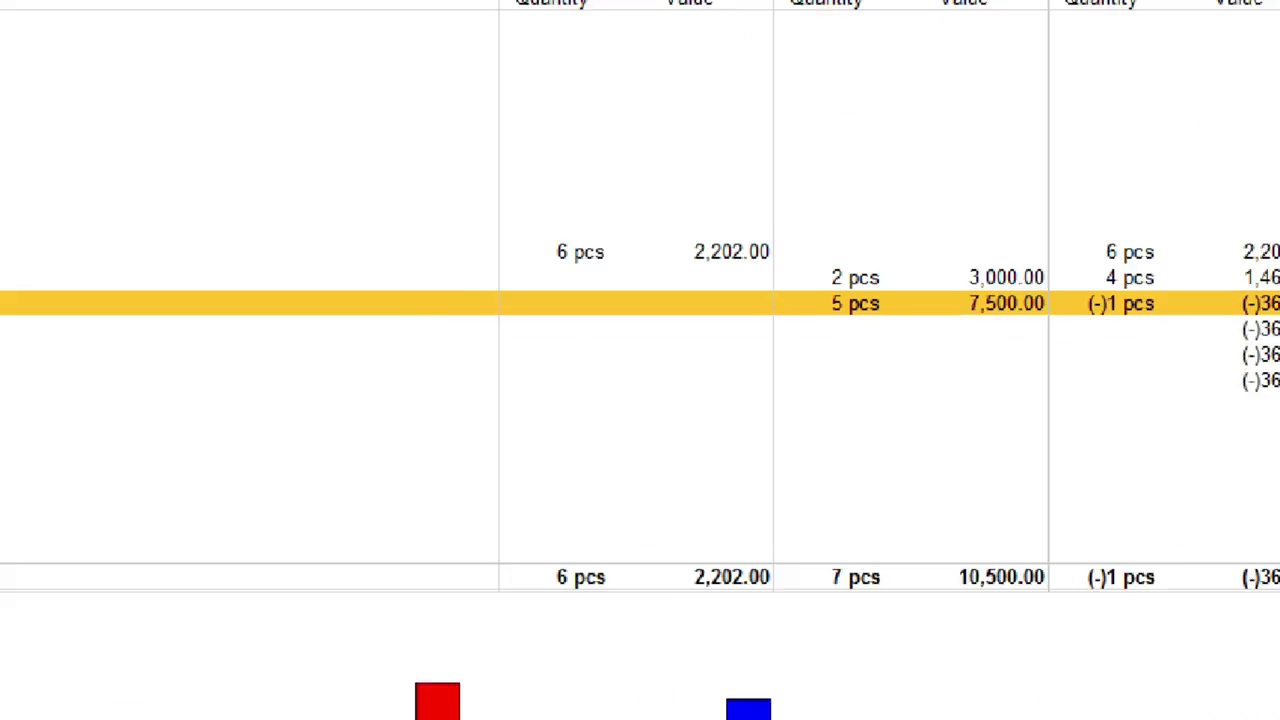
{"action": "mouse_move", "coordinate": [802, 231]}
{"action": "left_mouse_down"}
{"action": "mouse_move", "coordinate": [874, 314]}
{"action": "mouse_move", "coordinate": [911, 332]}
{"action": "left_mouse_up"}
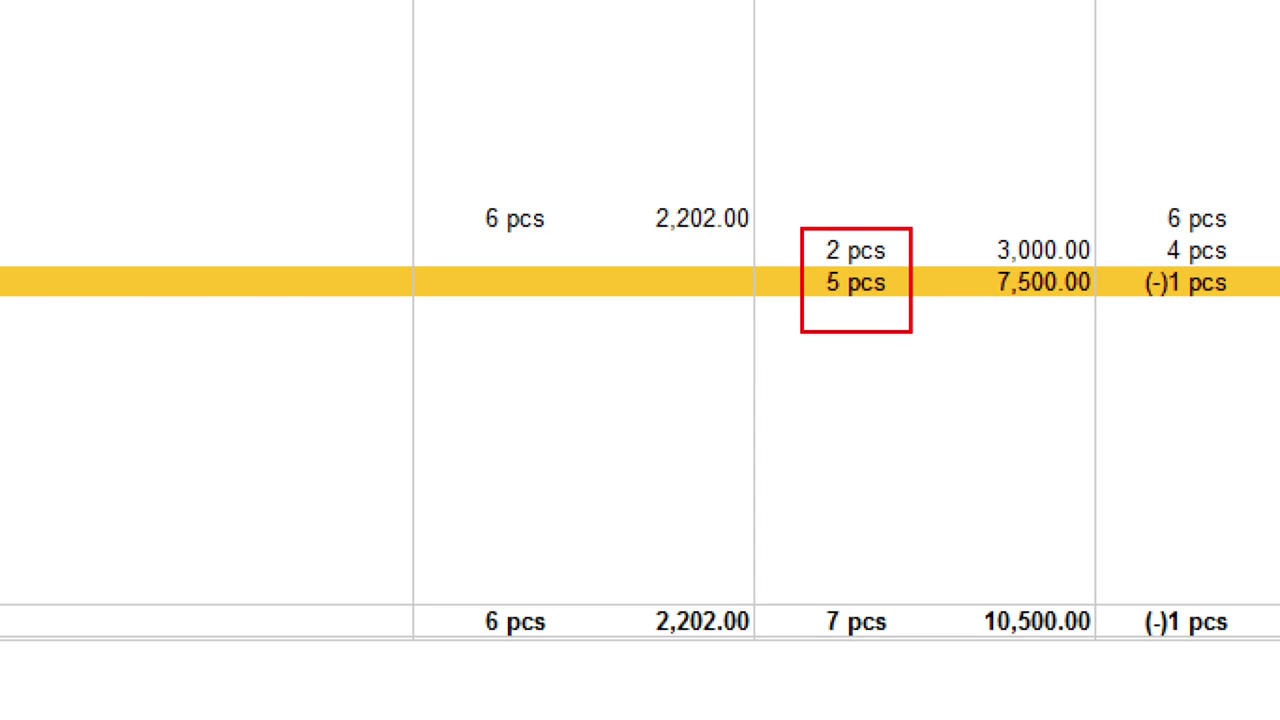
{"action": "mouse_move", "coordinate": [1130, 260]}
{"action": "left_mouse_down"}
{"action": "mouse_move", "coordinate": [1262, 350]}
{"action": "mouse_move", "coordinate": [1176, 253]}
{"action": "mouse_move", "coordinate": [1108, 263]}
{"action": "left_mouse_up"}
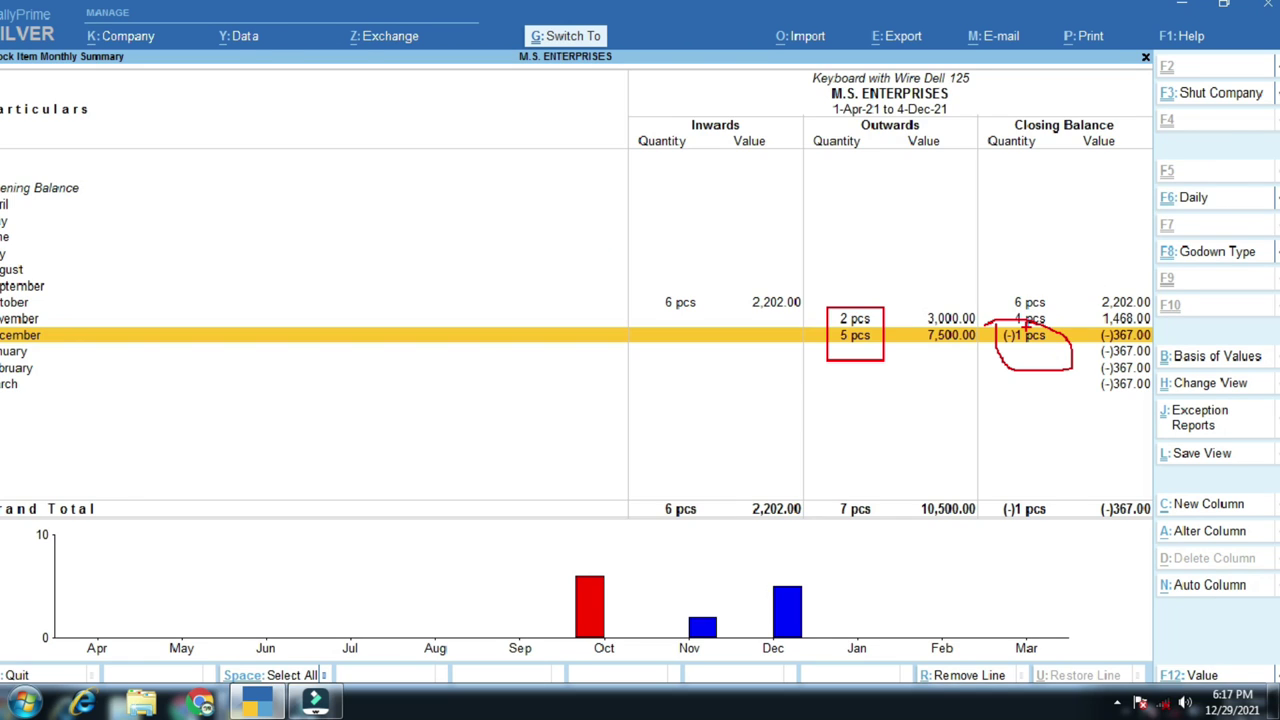
{"action": "key", "text": "Escape"}
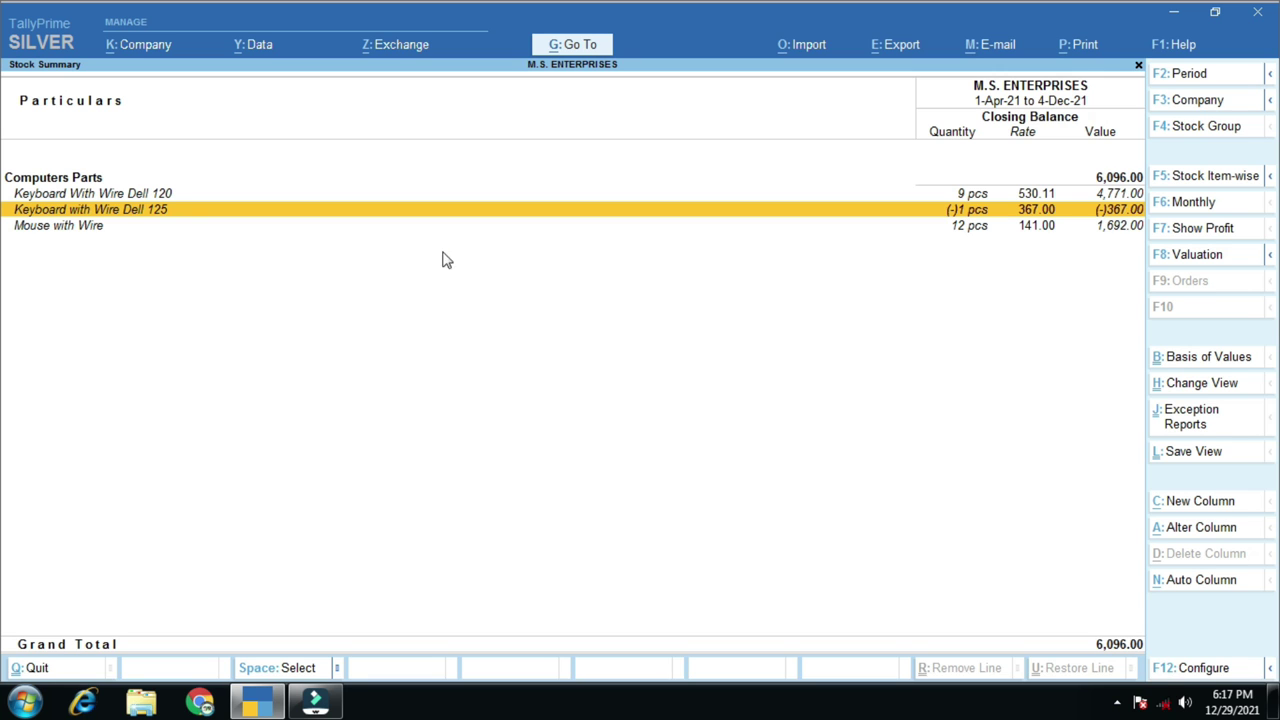
{"action": "key", "text": "ctrl"}
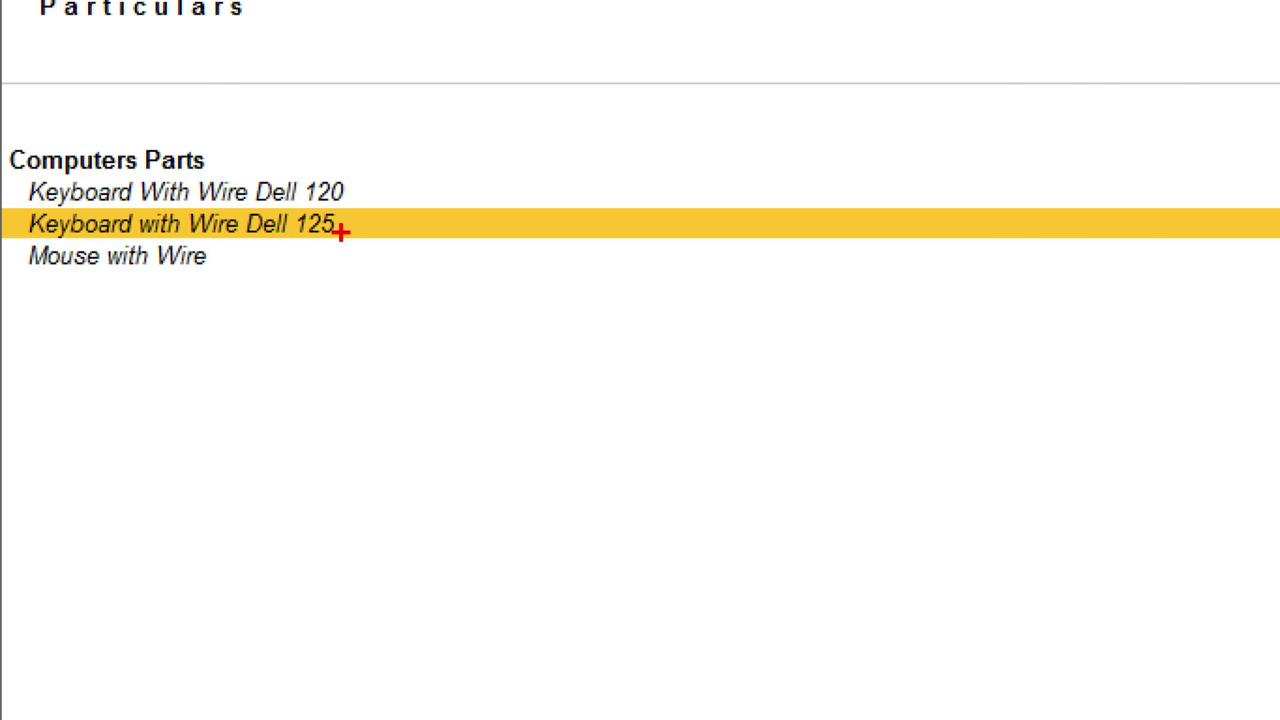
{"action": "key", "text": "ctrl"}
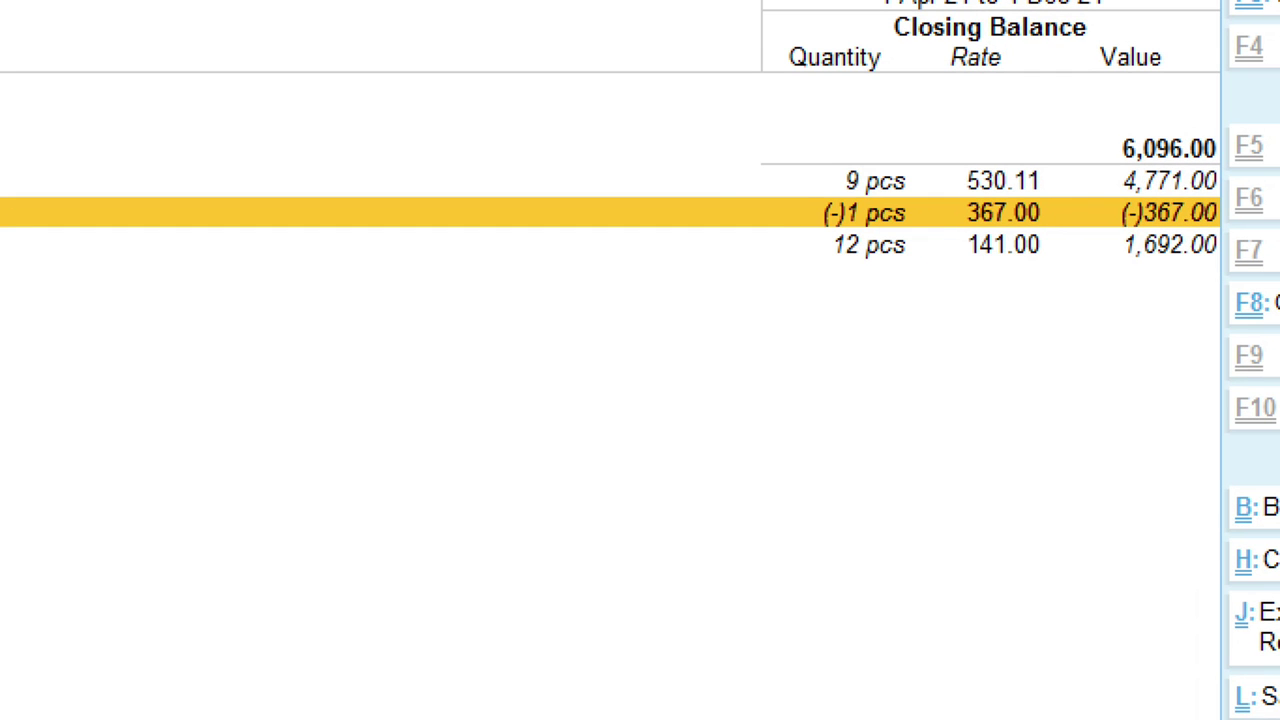
{"action": "left_click", "coordinate": [1069, 205]}
{"action": "left_click_drag", "start_coordinate": [820, 155], "coordinate": [921, 199]}
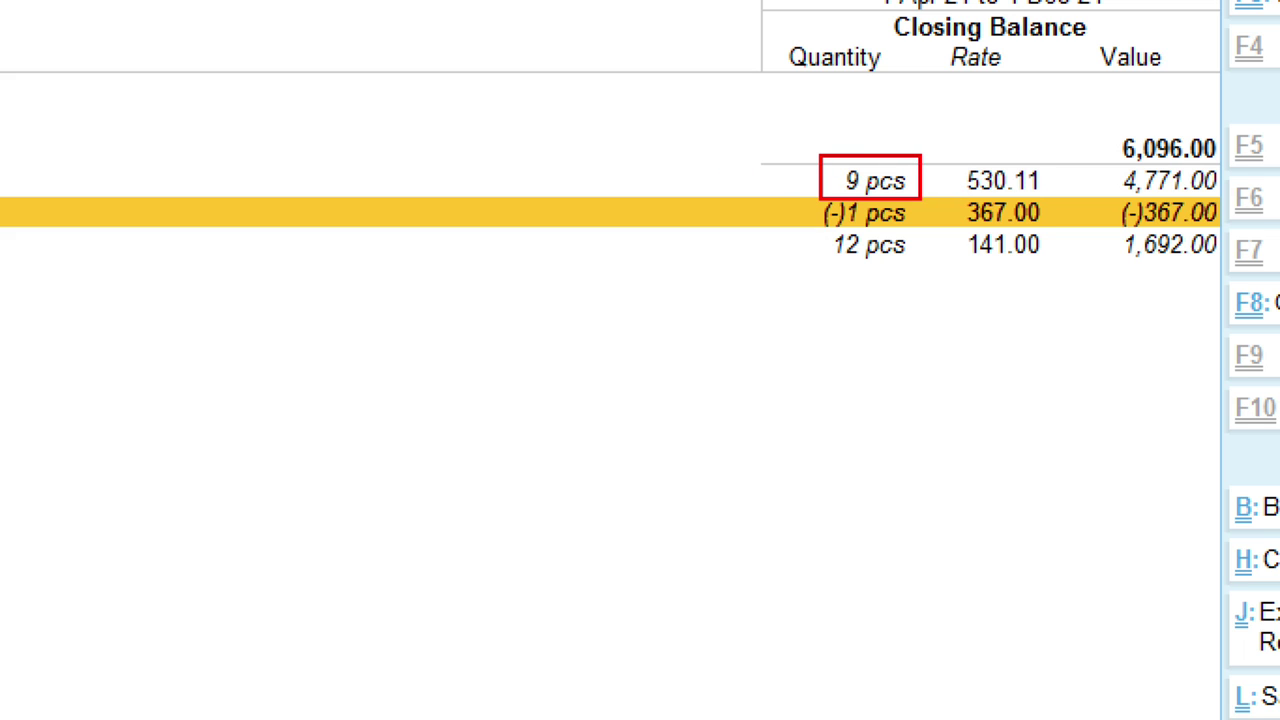
{"action": "left_click_drag", "start_coordinate": [648, 124], "coordinate": [681, 157]}
{"action": "mouse_move", "coordinate": [806, 194]}
{"action": "left_mouse_down"}
{"action": "mouse_move", "coordinate": [829, 237]}
{"action": "mouse_move", "coordinate": [928, 235]}
{"action": "left_mouse_up"}
{"action": "left_click_drag", "start_coordinate": [723, 252], "coordinate": [728, 290]}
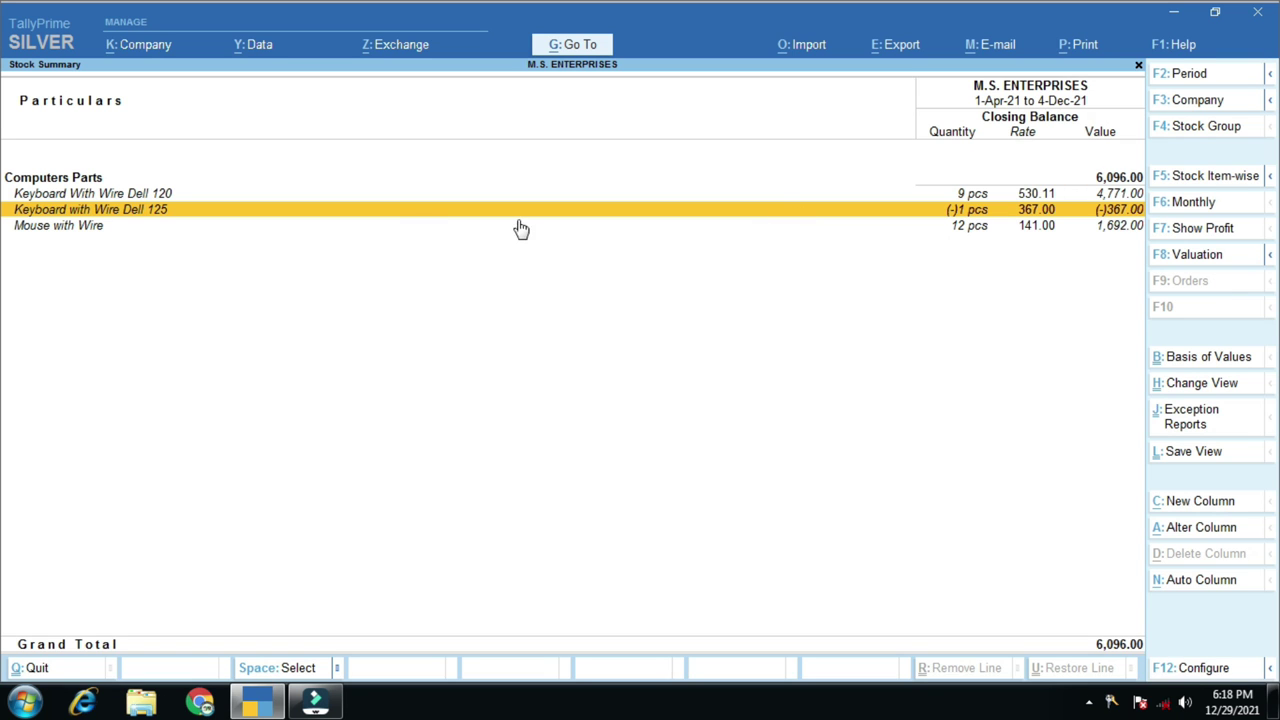
{"action": "key", "text": "ctrl"}
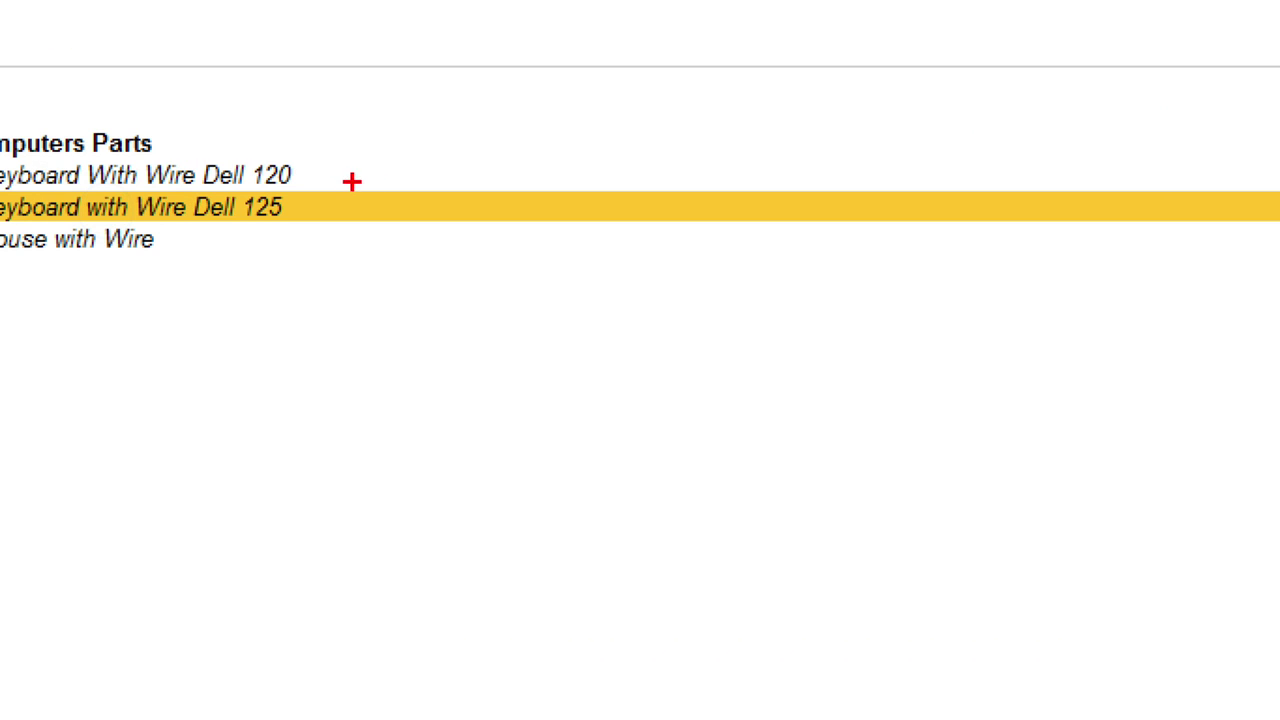
{"action": "left_click_drag", "start_coordinate": [289, 177], "coordinate": [380, 171]}
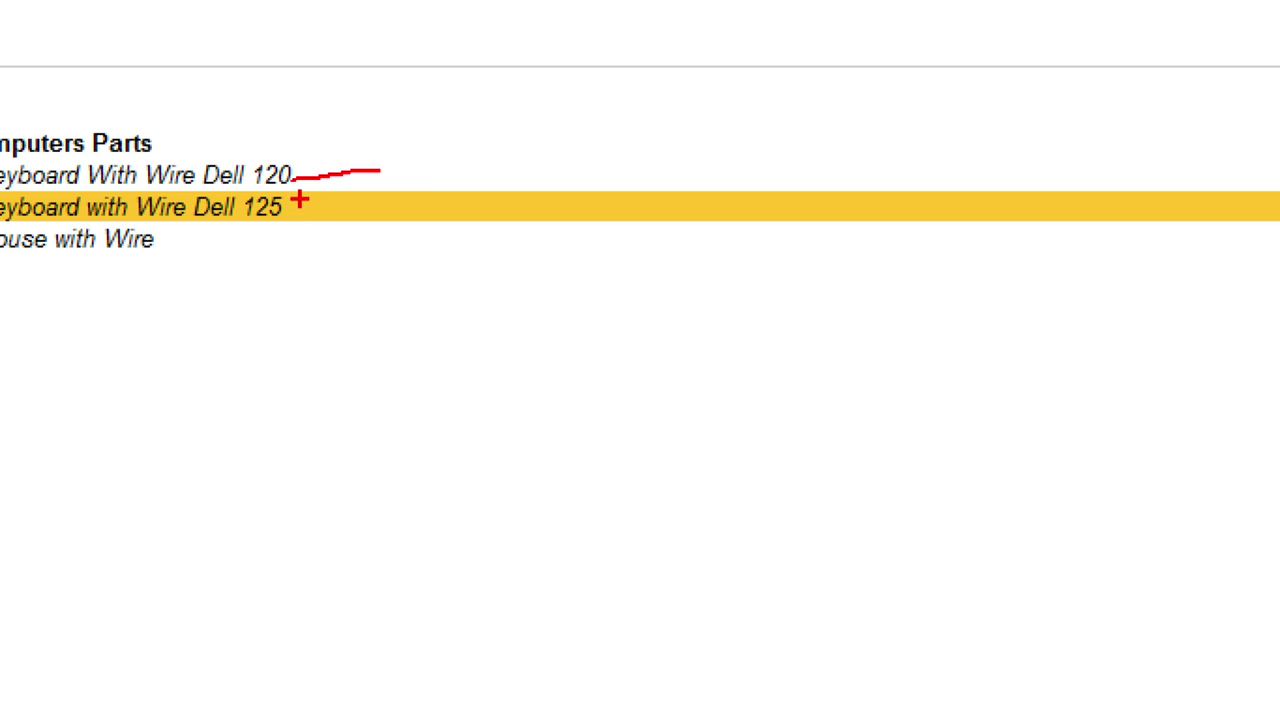
{"action": "left_click_drag", "start_coordinate": [303, 198], "coordinate": [464, 170]}
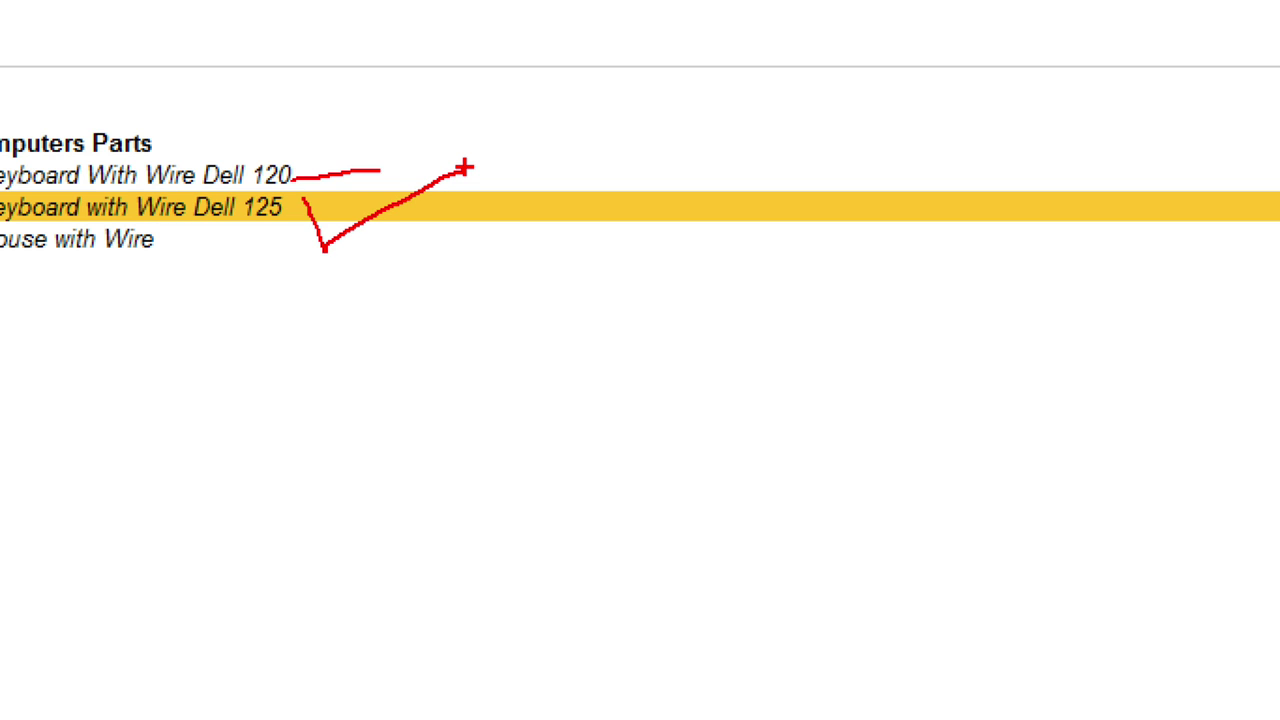
{"action": "key", "text": "Escape"}
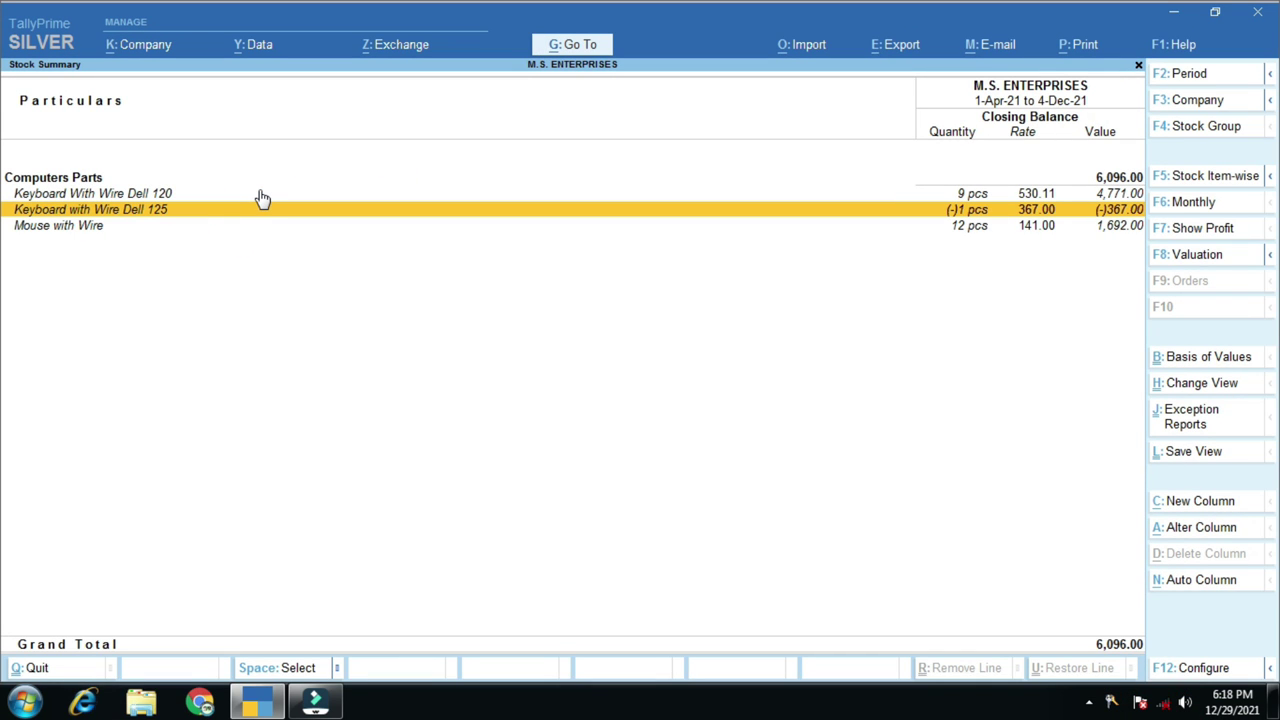
{"action": "left_click", "coordinate": [261, 195]}
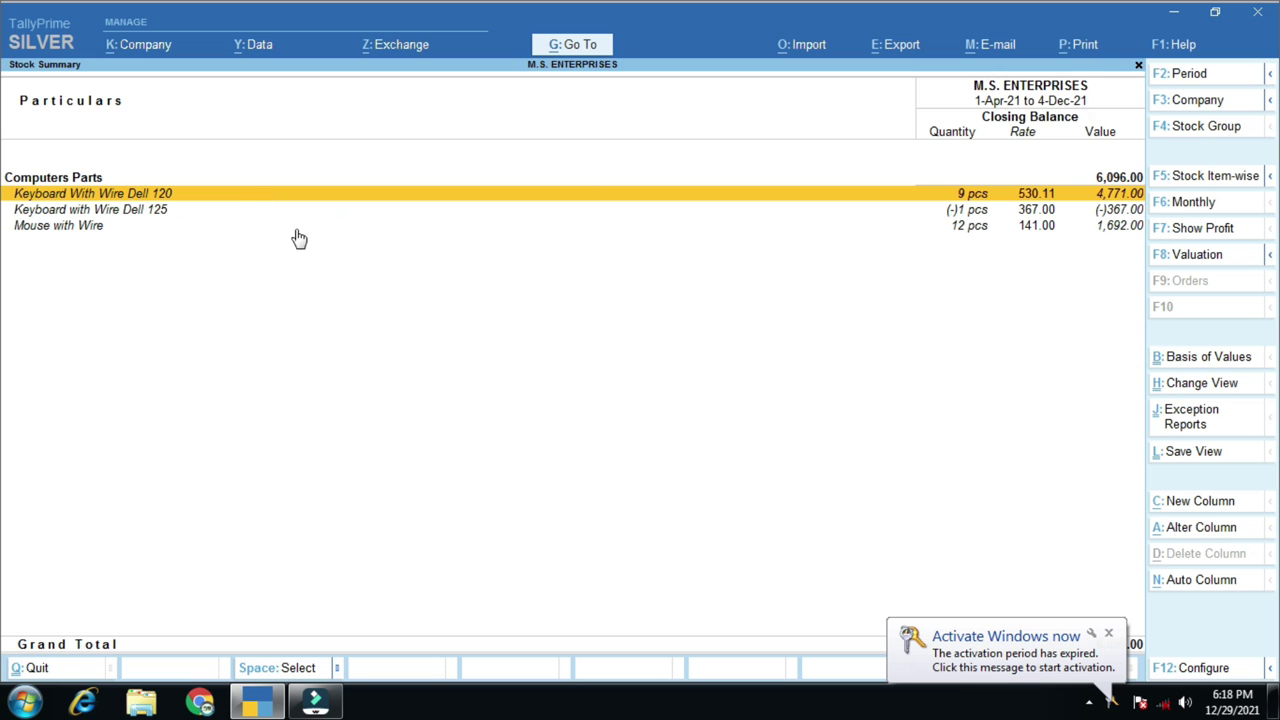
{"action": "key", "text": "ctrl"}
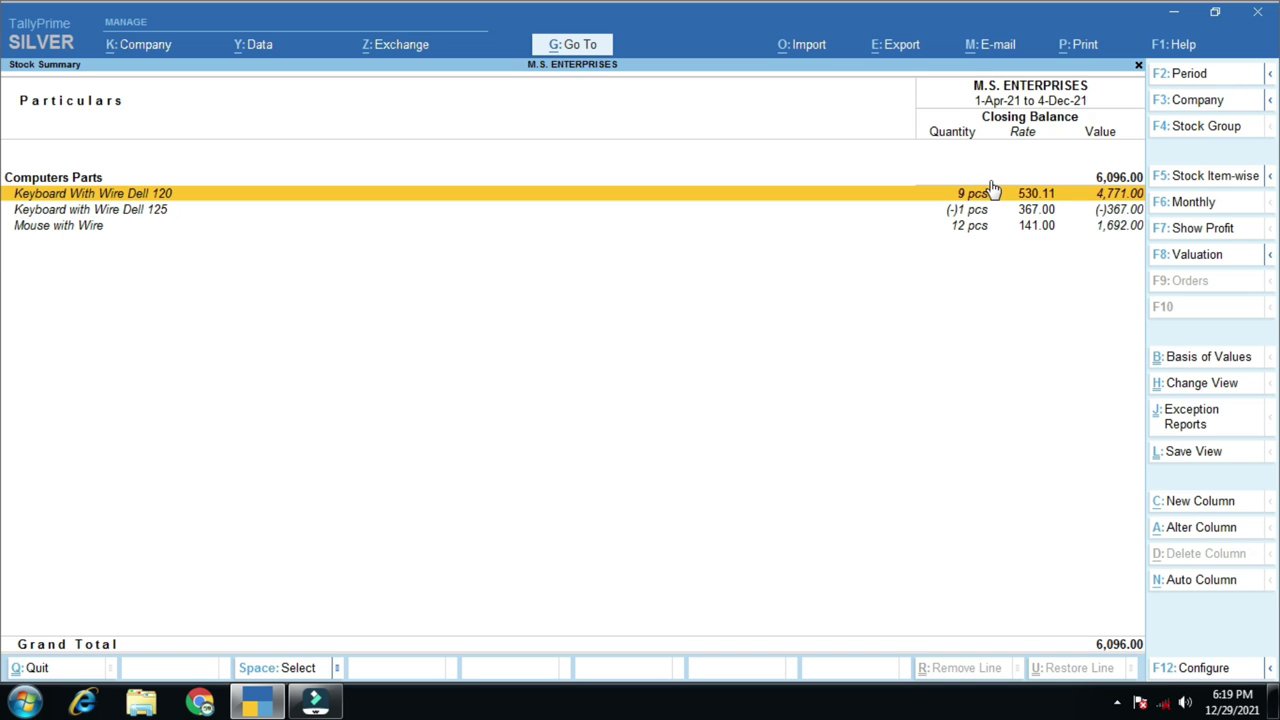
{"action": "key", "text": "ctrl"}
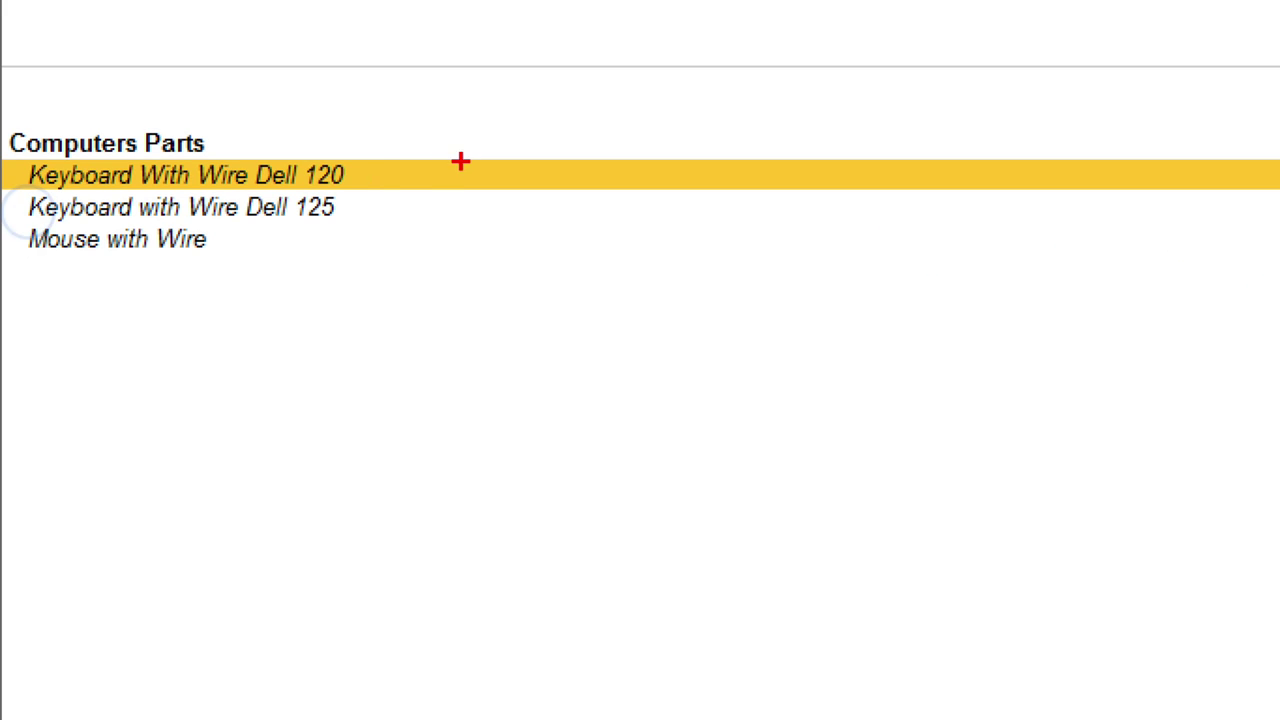
{"action": "left_click_drag", "start_coordinate": [373, 170], "coordinate": [420, 148]}
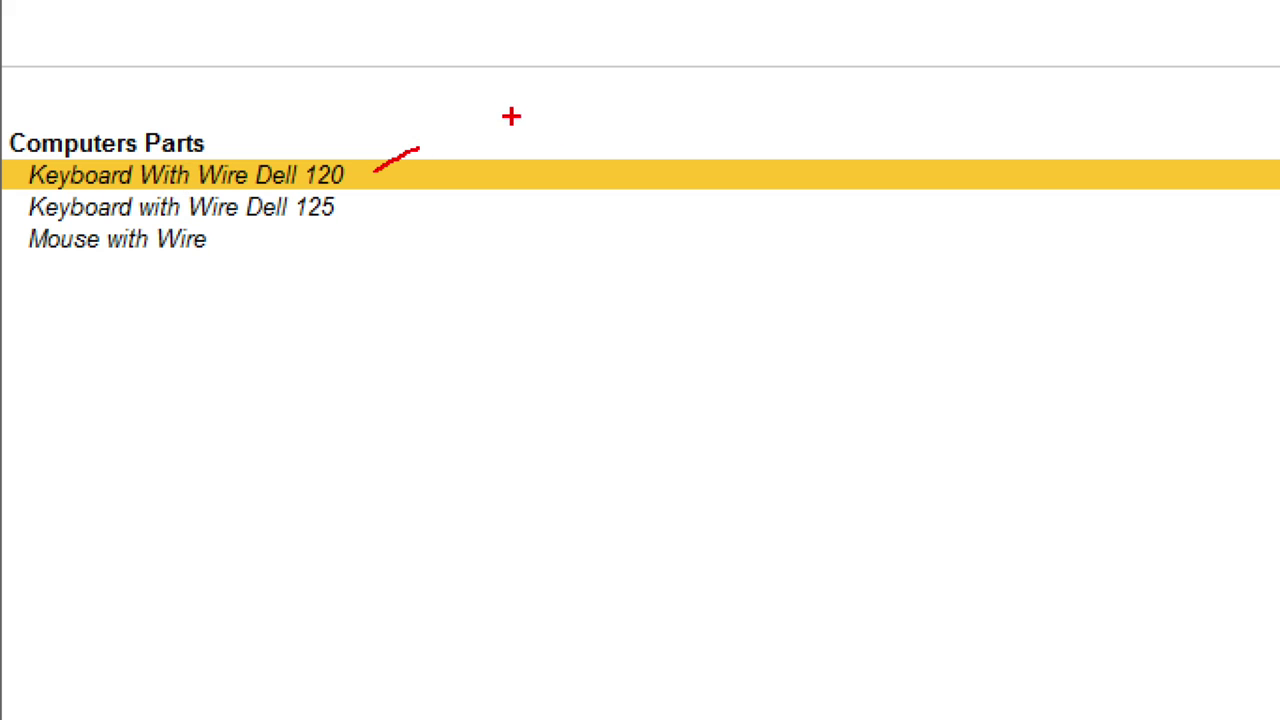
{"action": "mouse_move", "coordinate": [500, 88]}
{"action": "left_mouse_down"}
{"action": "mouse_move", "coordinate": [560, 88]}
{"action": "mouse_move", "coordinate": [550, 152]}
{"action": "left_mouse_up"}
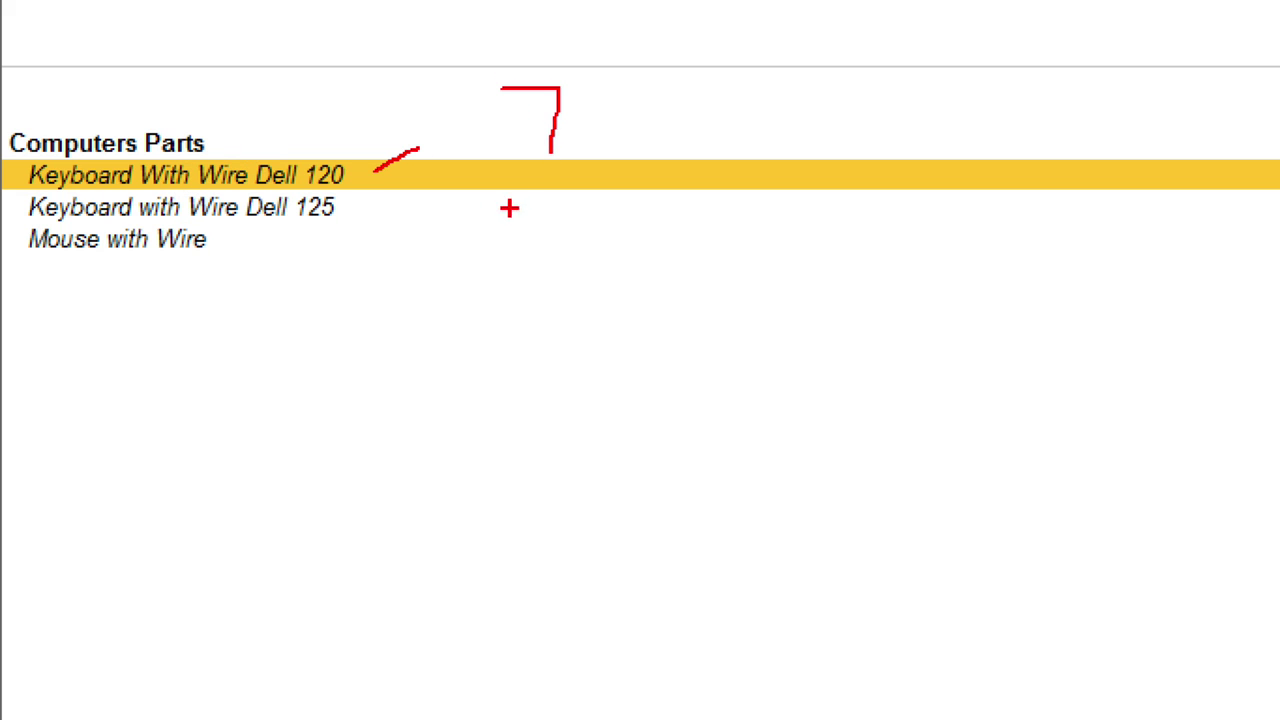
{"action": "left_click_drag", "start_coordinate": [345, 213], "coordinate": [420, 217]}
{"action": "mouse_move", "coordinate": [521, 198]}
{"action": "left_mouse_down"}
{"action": "mouse_move", "coordinate": [527, 250]}
{"action": "mouse_move", "coordinate": [603, 278]}
{"action": "mouse_move", "coordinate": [500, 178]}
{"action": "left_mouse_up"}
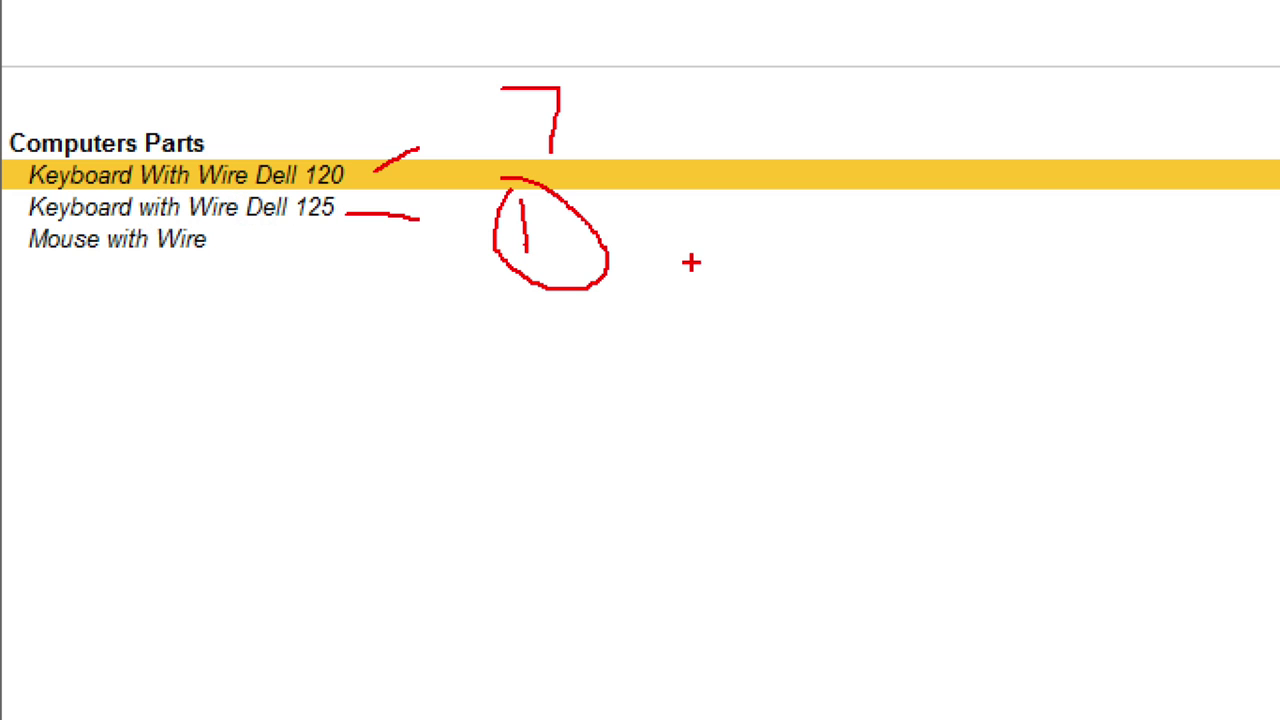
Reopen the Stock Summary and drill down through Computers Parts to the monthly summary of Keyboard with Wire Dell 125.
{"action": "key", "text": "Escape"}
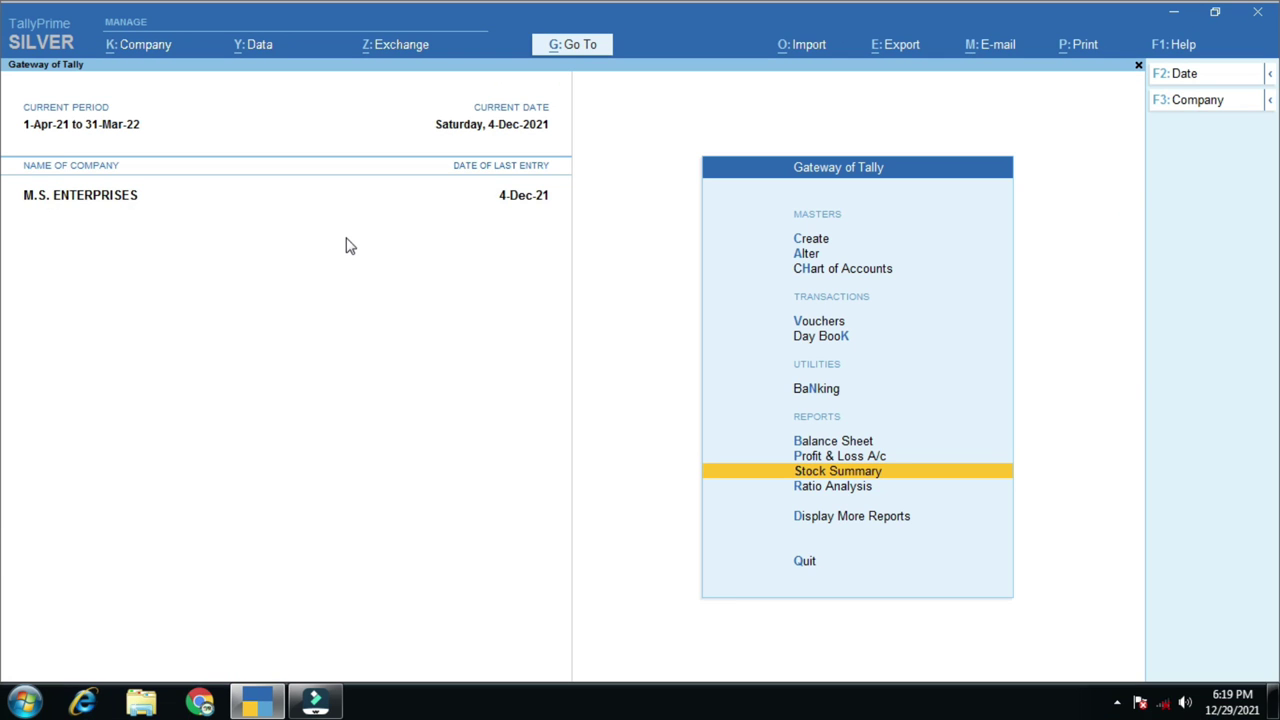
{"action": "key", "text": "Return"}
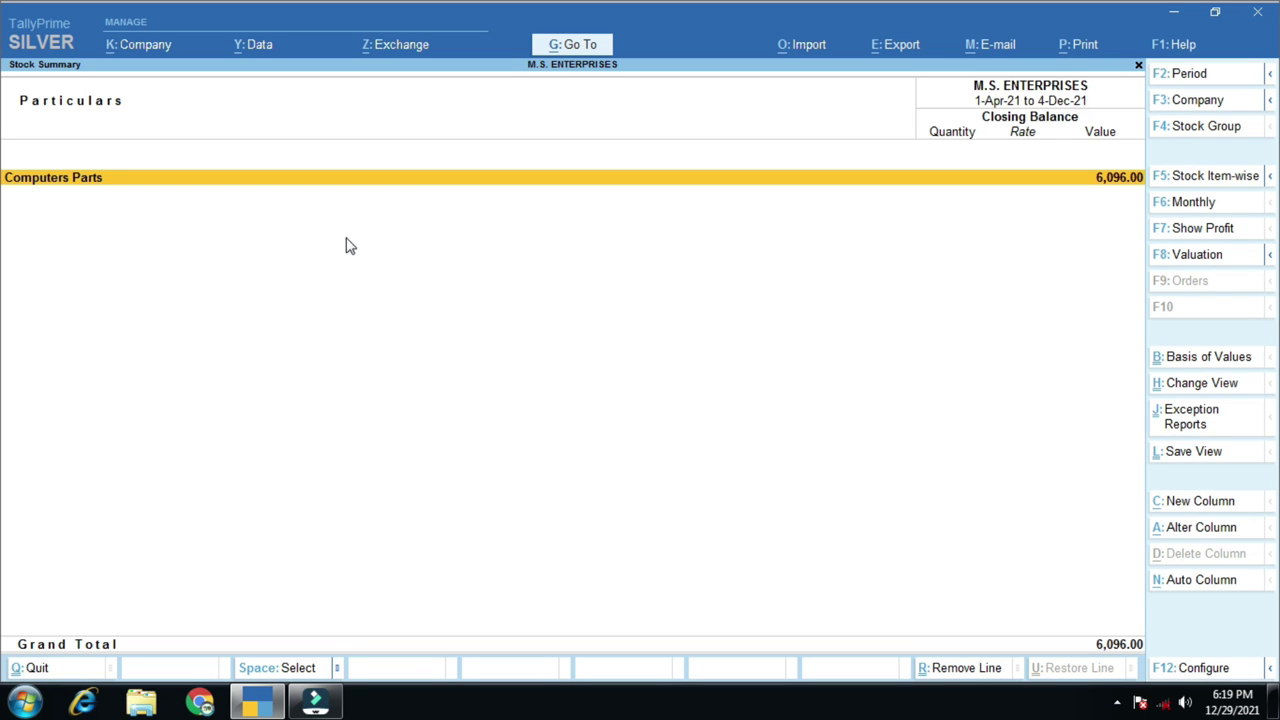
{"action": "key", "text": "Return"}
{"action": "key", "text": "Down"}
{"action": "key", "text": "Up"}
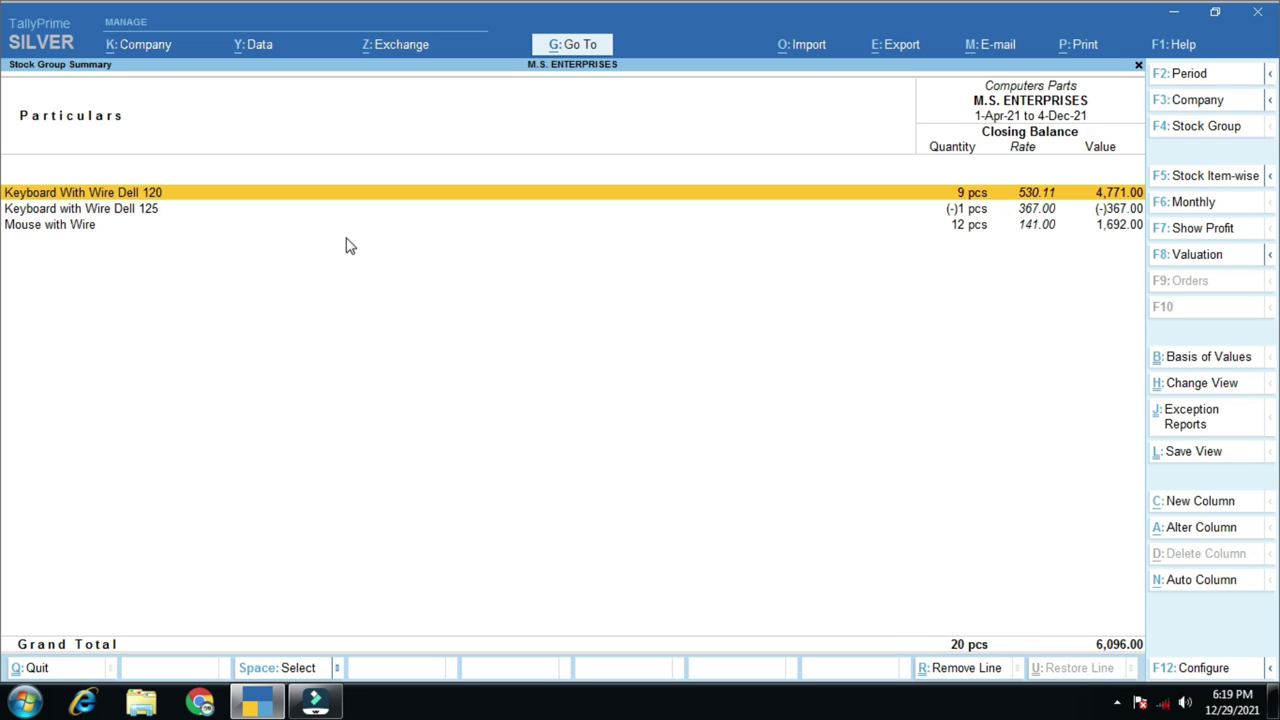
{"action": "key", "text": "Down"}
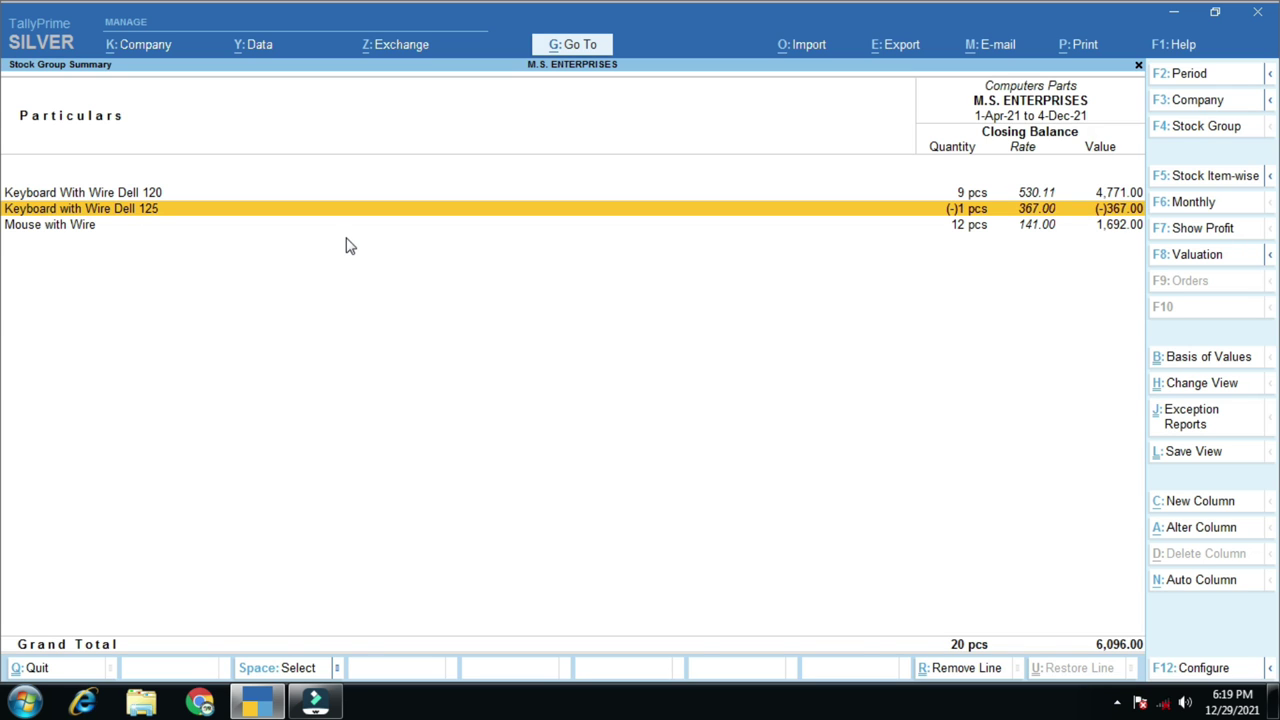
{"action": "key", "text": "Return"}
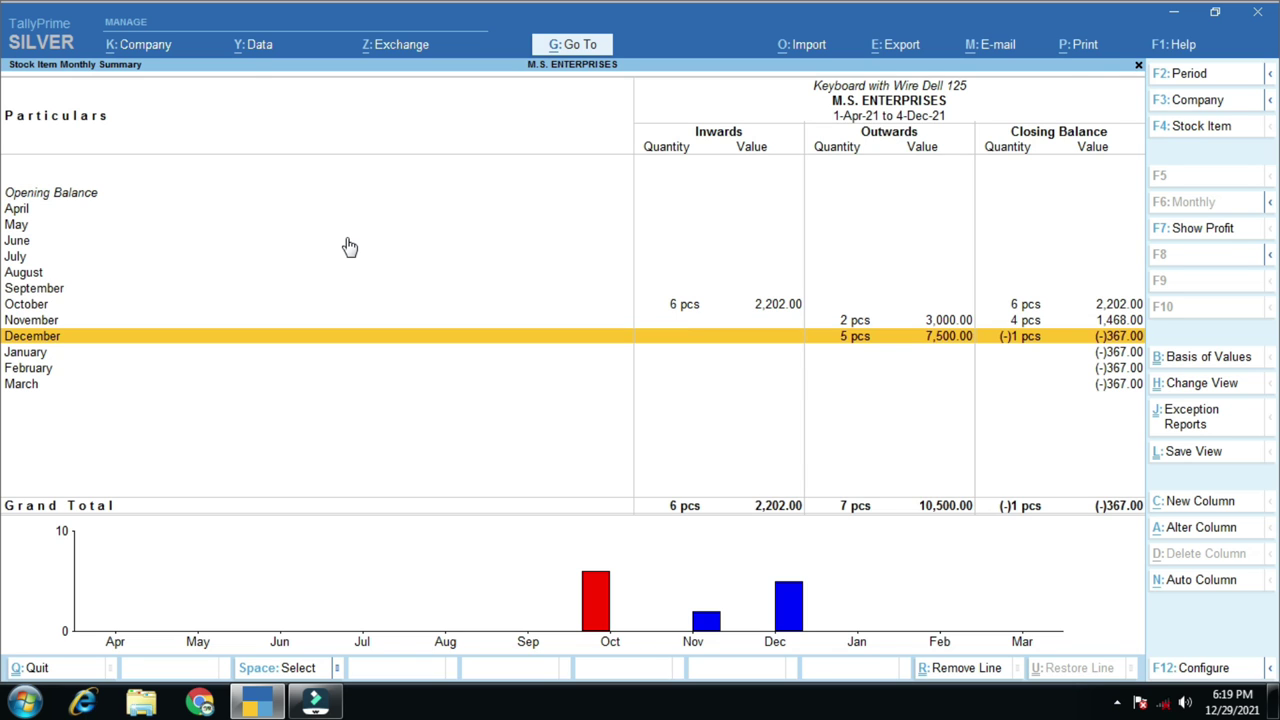
Open the 30-Nov-21 sales voucher of Keyboard with Wire Dell 125 for alteration from the November entries.
{"action": "key", "text": "Up"}
{"action": "key", "text": "Return"}
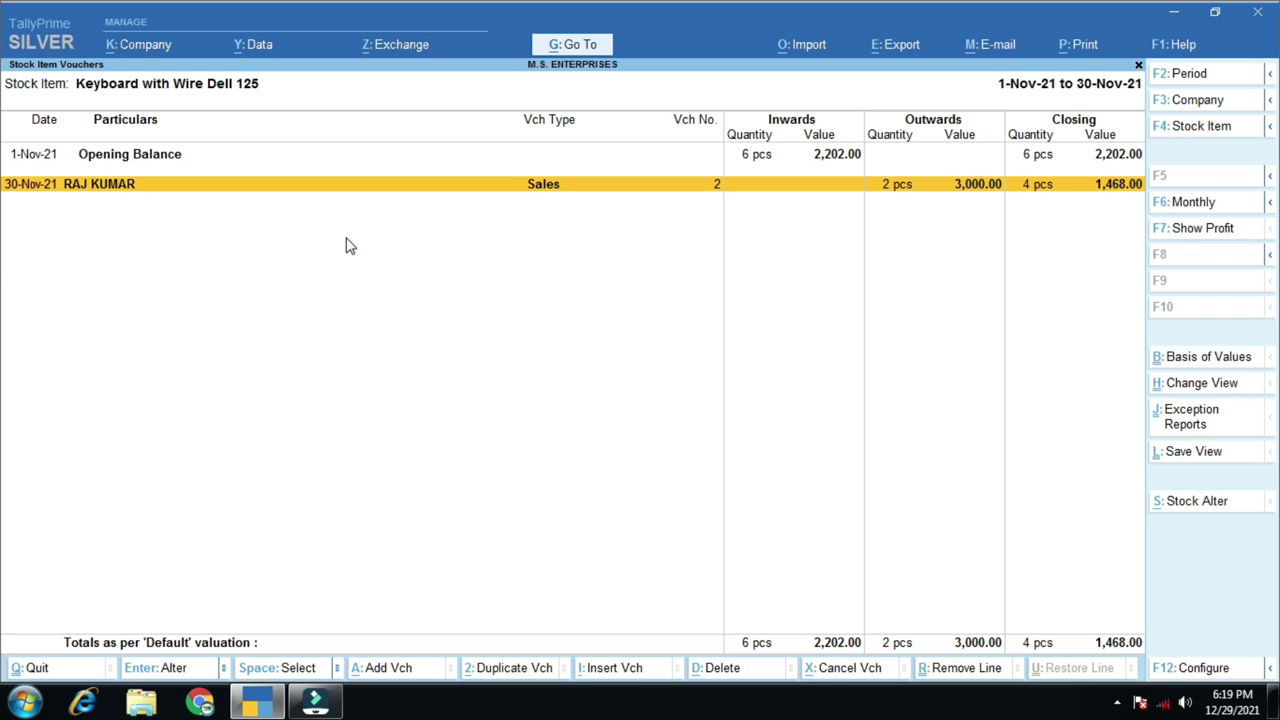
{"action": "key", "text": "Return"}
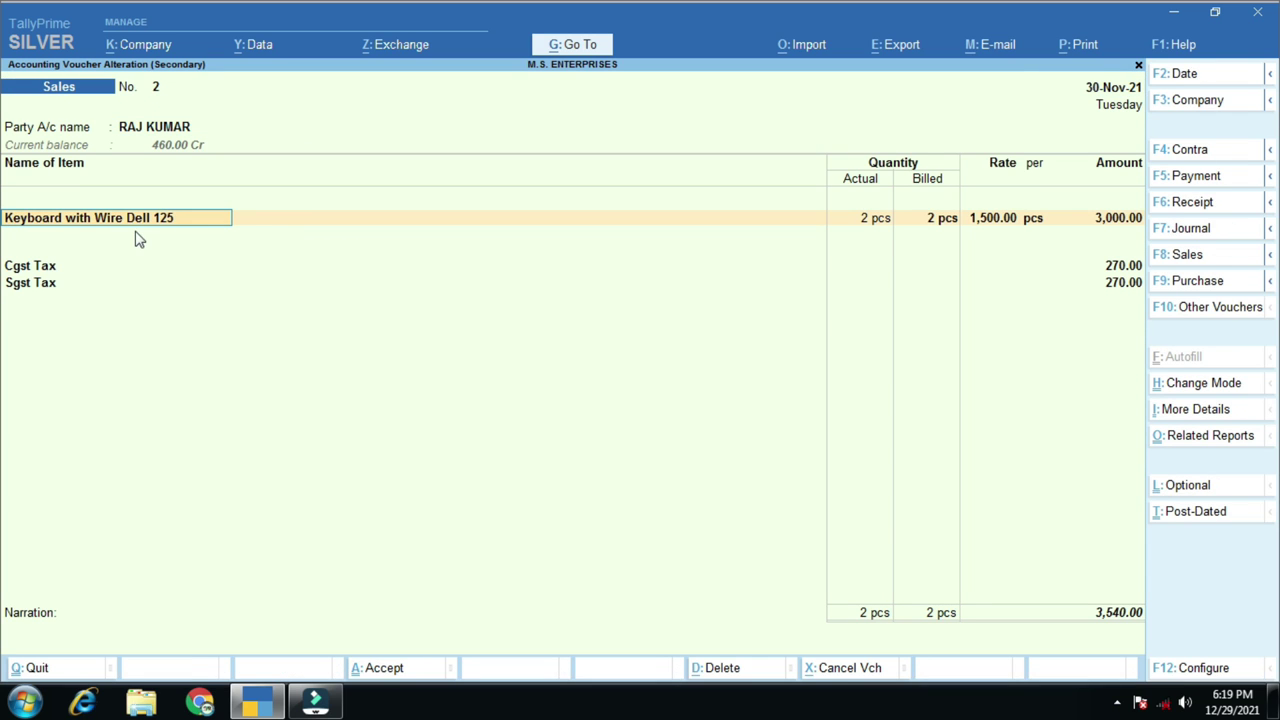
Replace the item in the 30-Nov-21 sales voucher with Keyboard With Wire Dell 120, keeping 2 pcs at 1,500.00, and save the voucher.
{"action": "key", "text": "ctrl"}
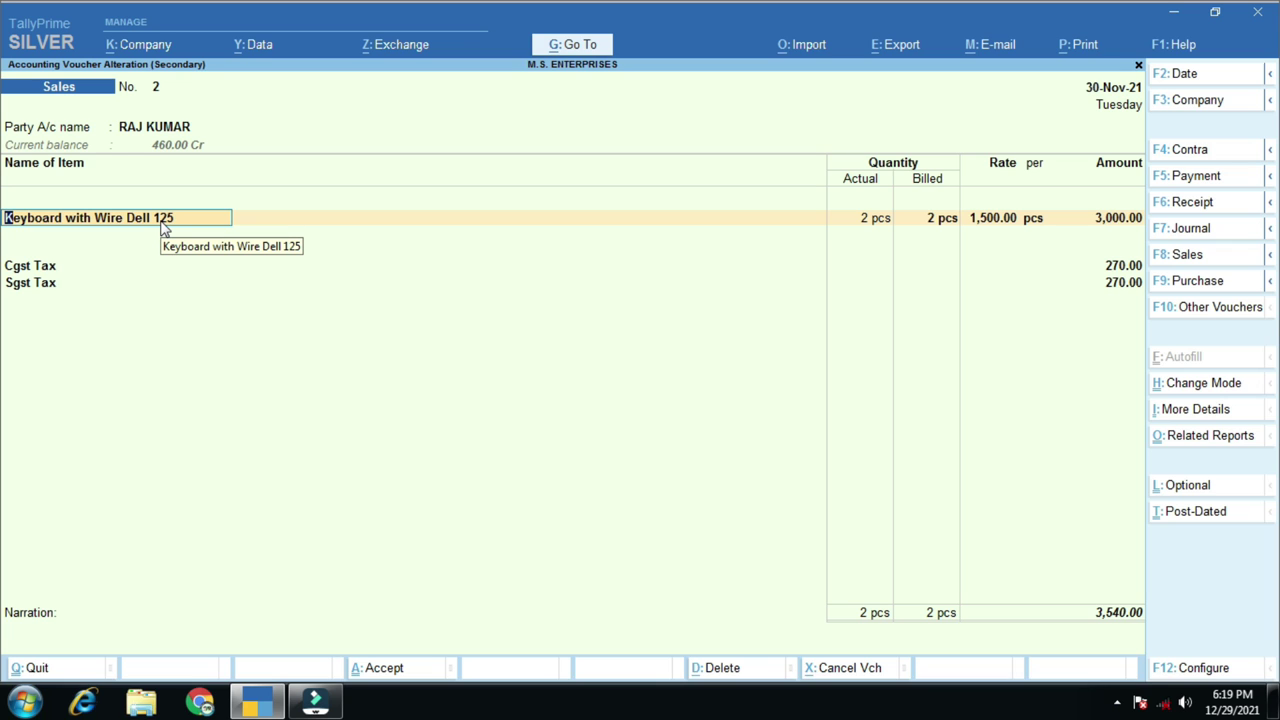
{"action": "type", "text": "Ke"}
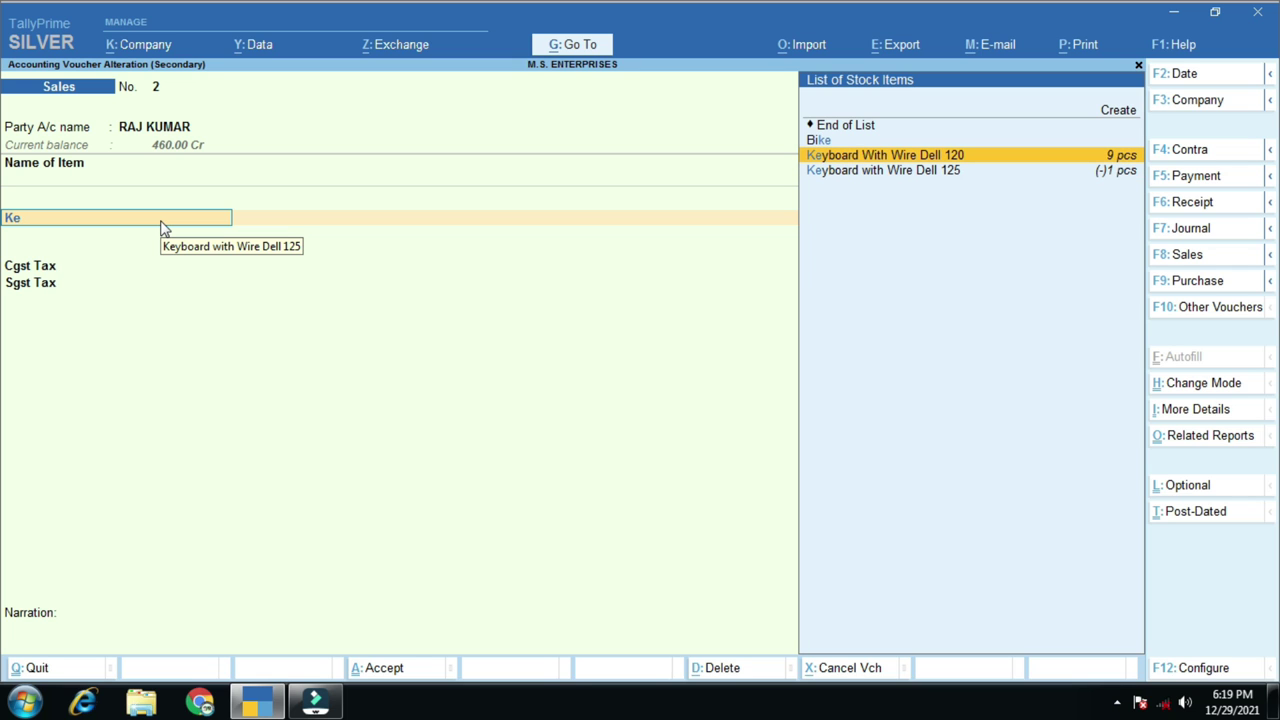
{"action": "key", "text": "Return"}
{"action": "key", "text": "Return"}
{"action": "key", "text": "Return"}
{"action": "key", "text": "Return"}
{"action": "key", "text": "Return"}
{"action": "key", "text": "Return"}
{"action": "key", "text": "Return"}
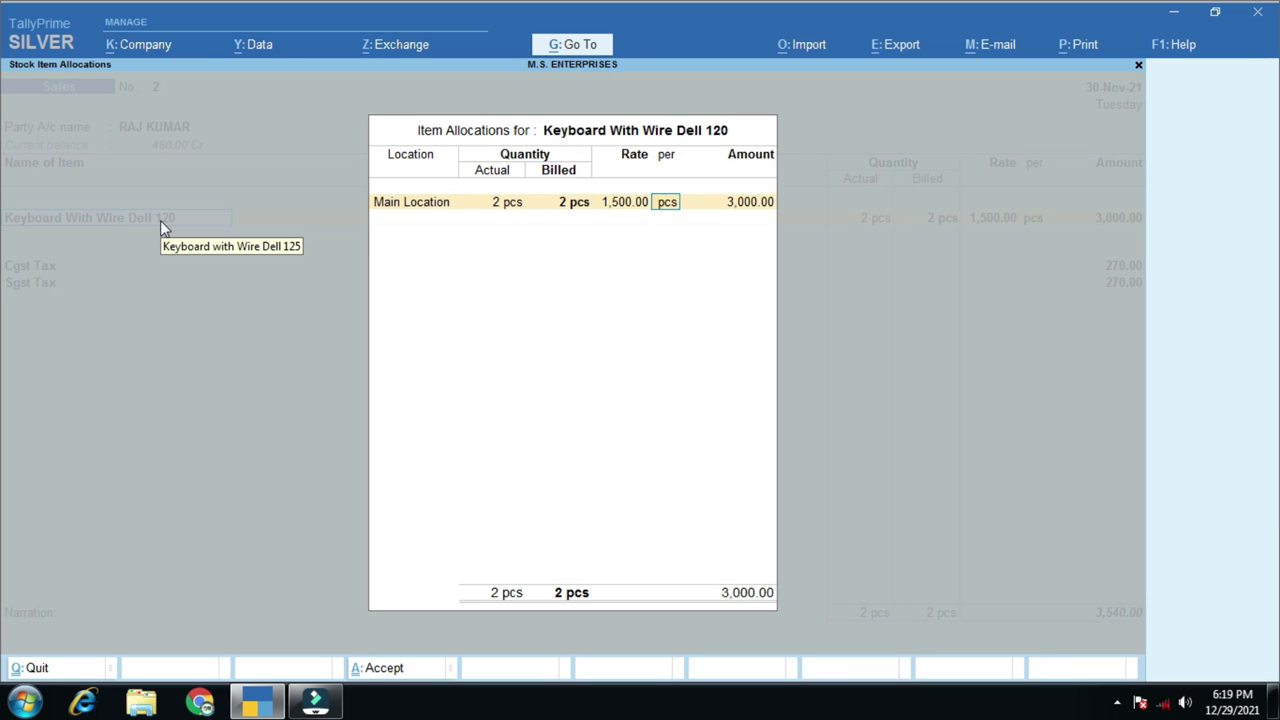
{"action": "key", "text": "Return"}
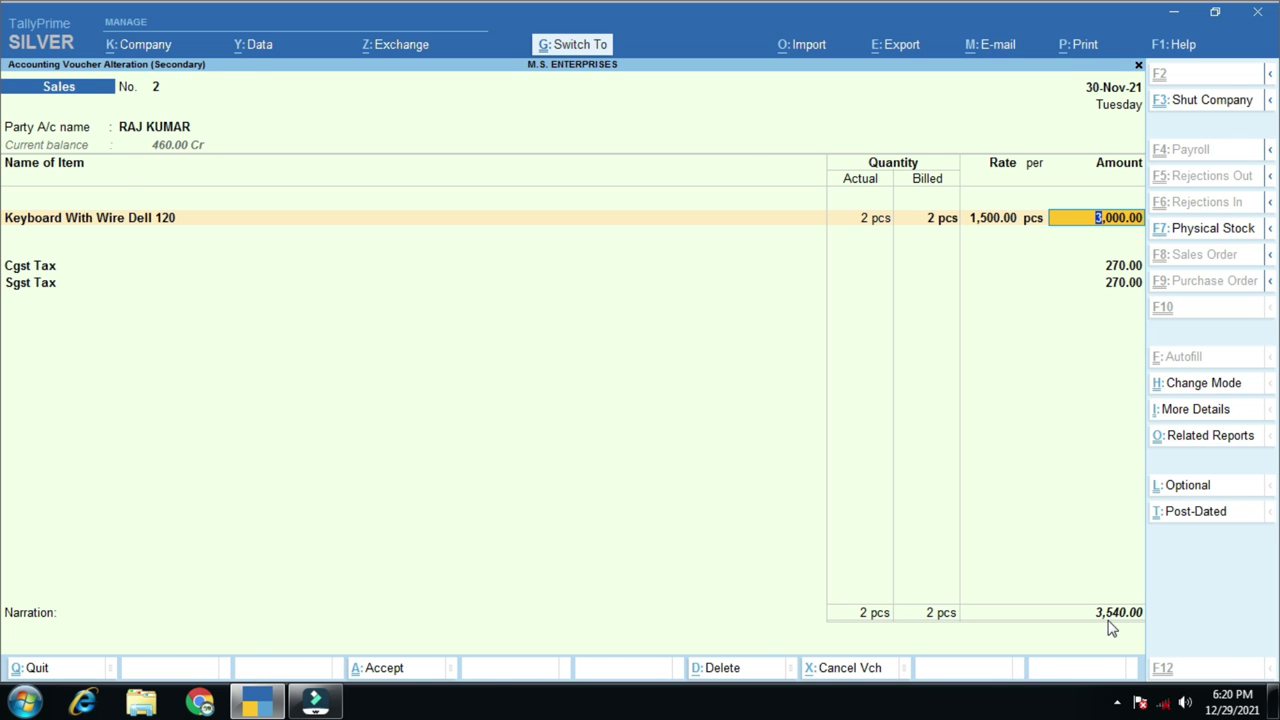
{"action": "key", "text": "ctrl+Return"}
{"action": "key", "text": "F6"}
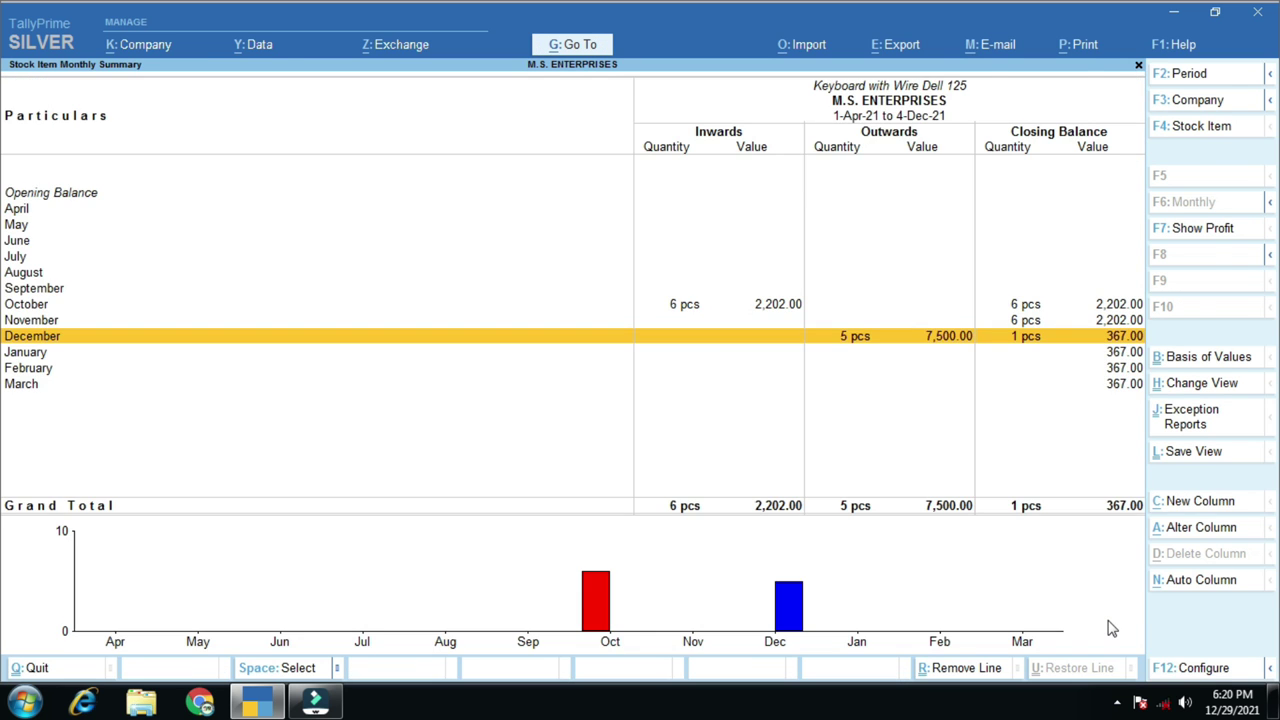
Return to the Computers Parts stock list and check the closing quantity of Keyboard with Wire Dell 125.
{"action": "key", "text": "Escape"}
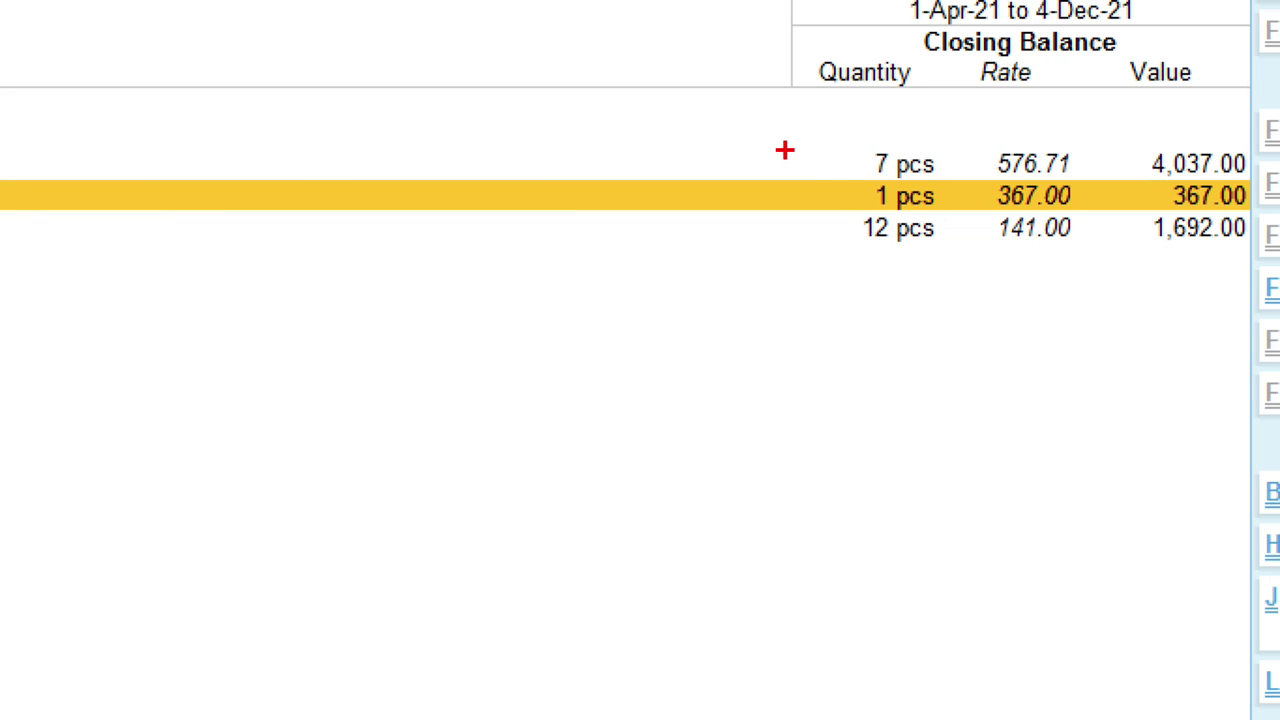
{"action": "left_click_drag", "start_coordinate": [836, 175], "coordinate": [953, 218]}
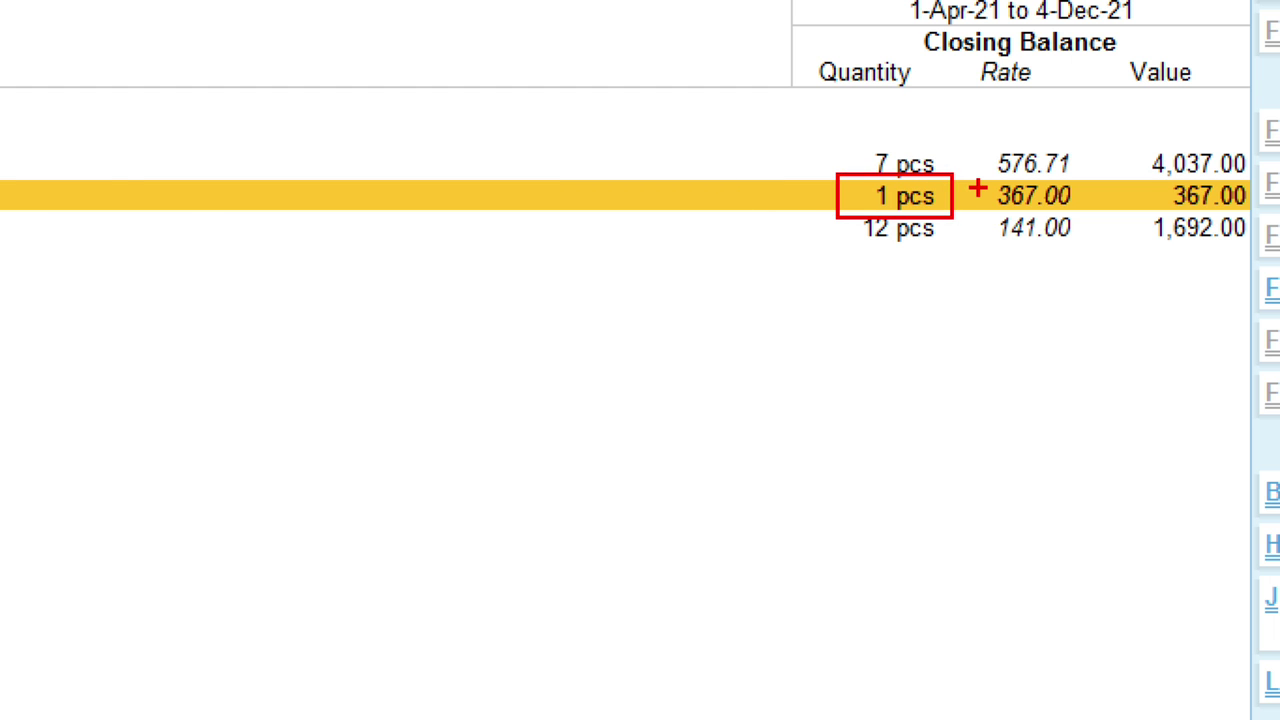
{"action": "key", "text": "Escape"}
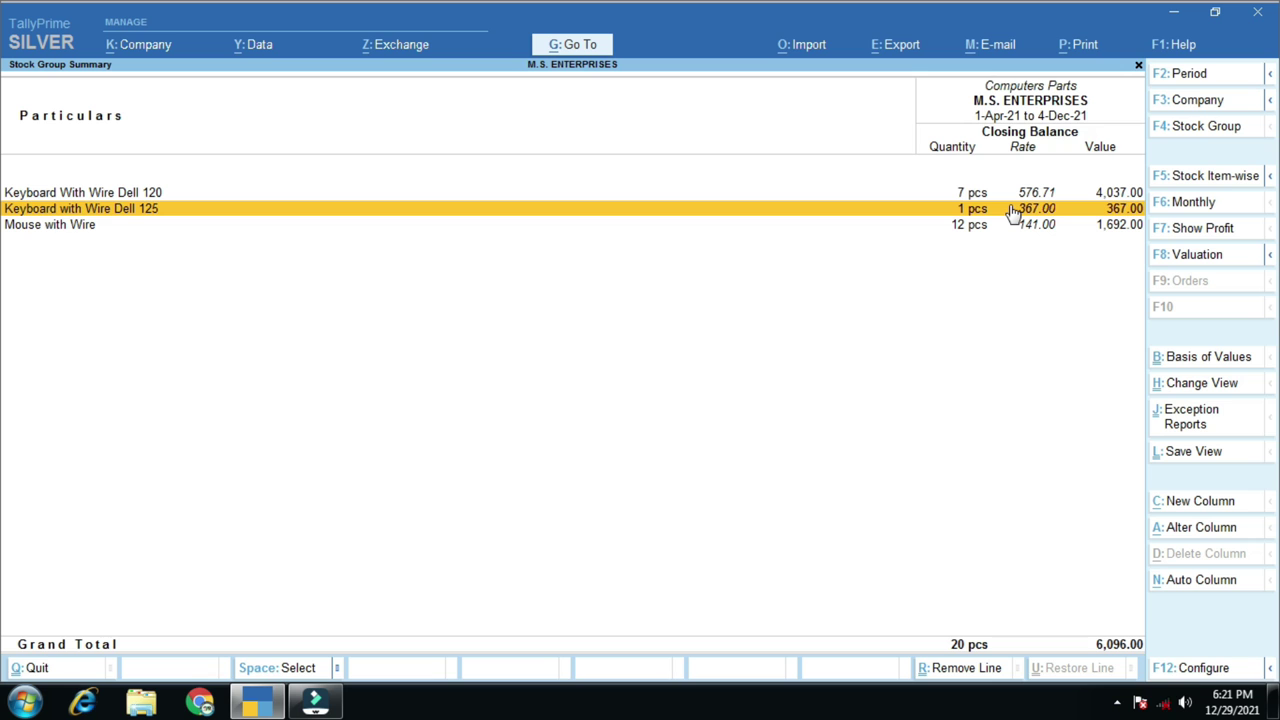
Open the monthly summary of Keyboard With Wire Dell 120 and review its December sales entries.
{"action": "key", "text": "Up"}
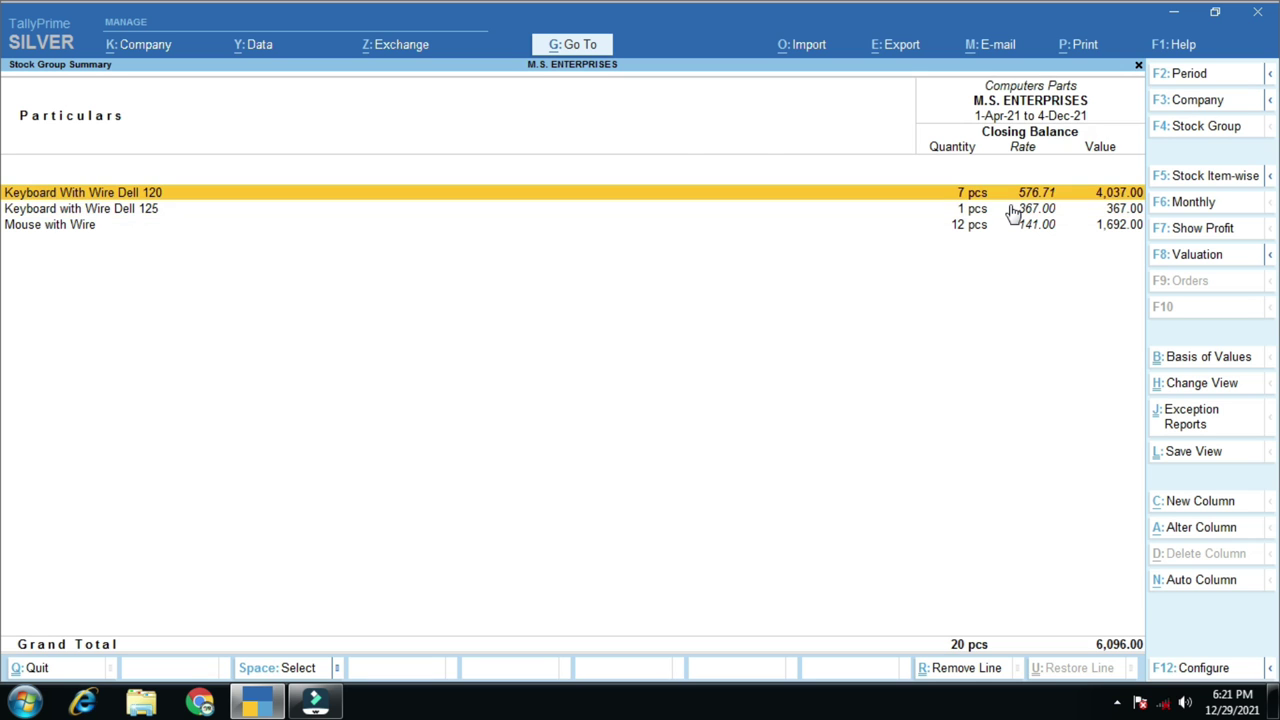
{"action": "key", "text": "Return"}
{"action": "key", "text": "Up"}
{"action": "key", "text": "Up"}
{"action": "key", "text": "Return"}
{"action": "key", "text": "Escape"}
{"action": "key", "text": "Down"}
{"action": "key", "text": "Down"}
{"action": "key", "text": "Return"}
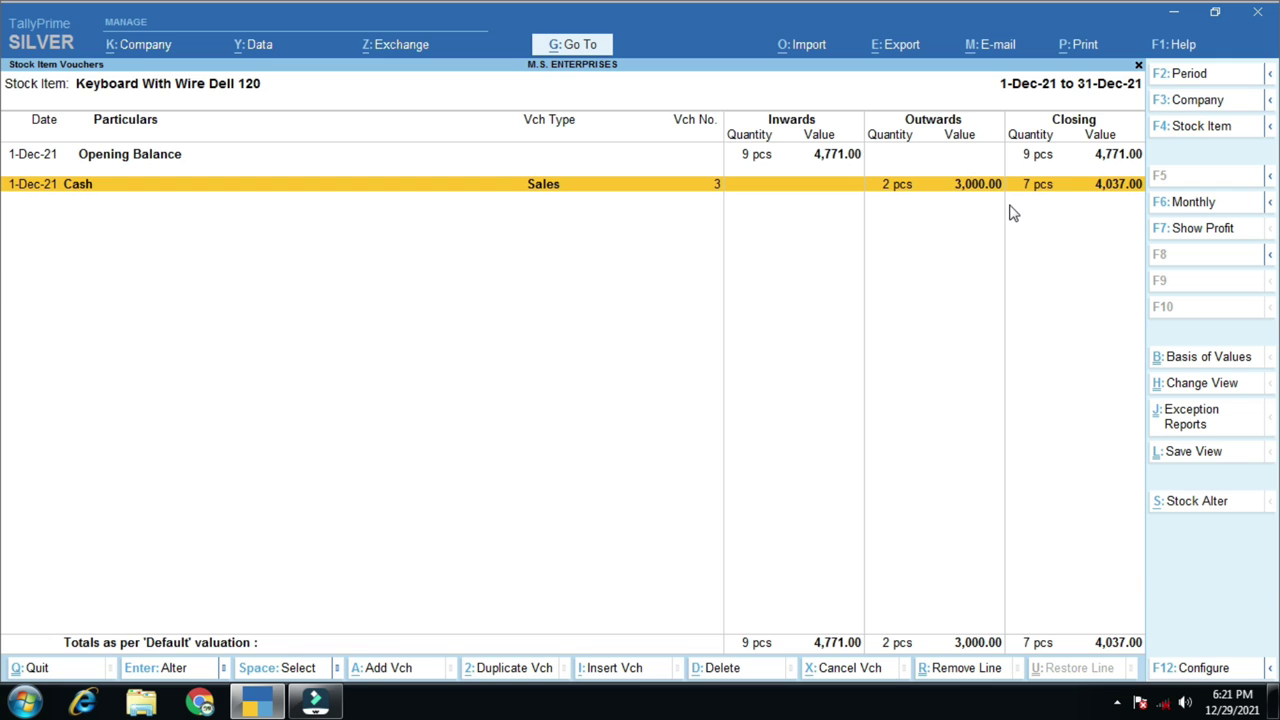
{"action": "key", "text": "Escape"}
Open the 30-Nov-21 sales voucher of Keyboard With Wire Dell 120 for alteration from the November entries.
{"action": "key", "text": "Up"}
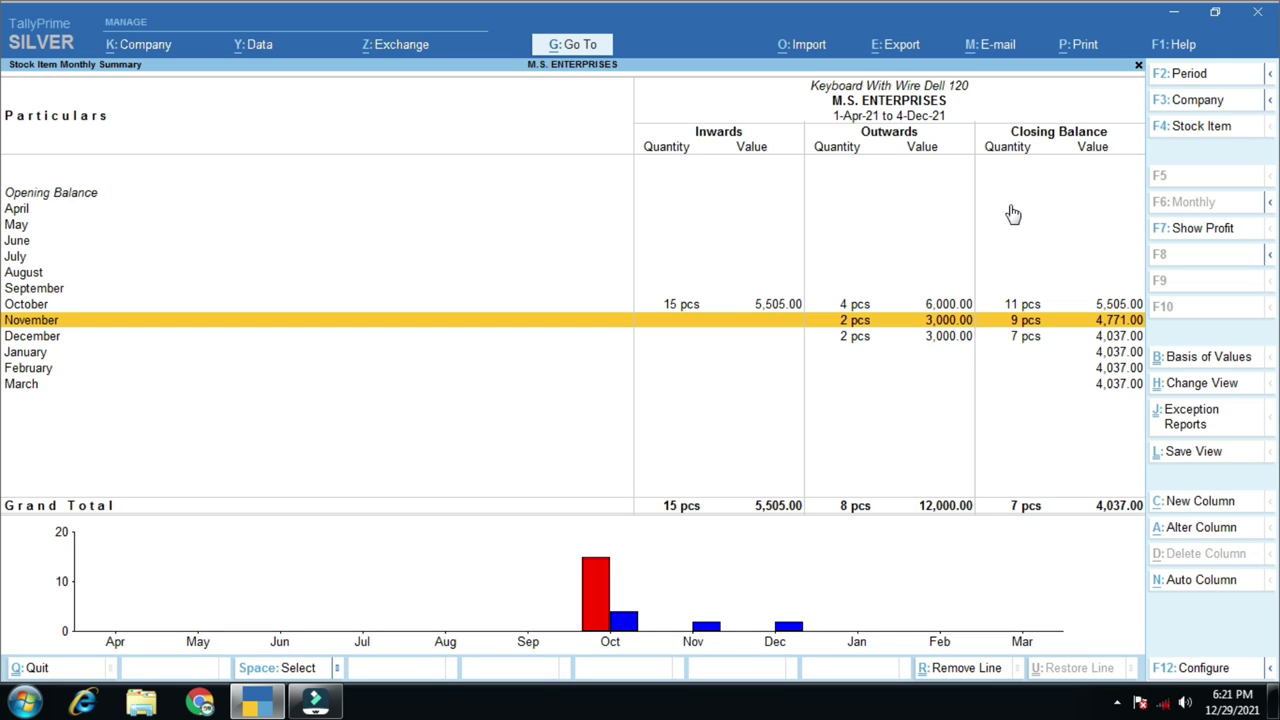
{"action": "key", "text": "Return"}
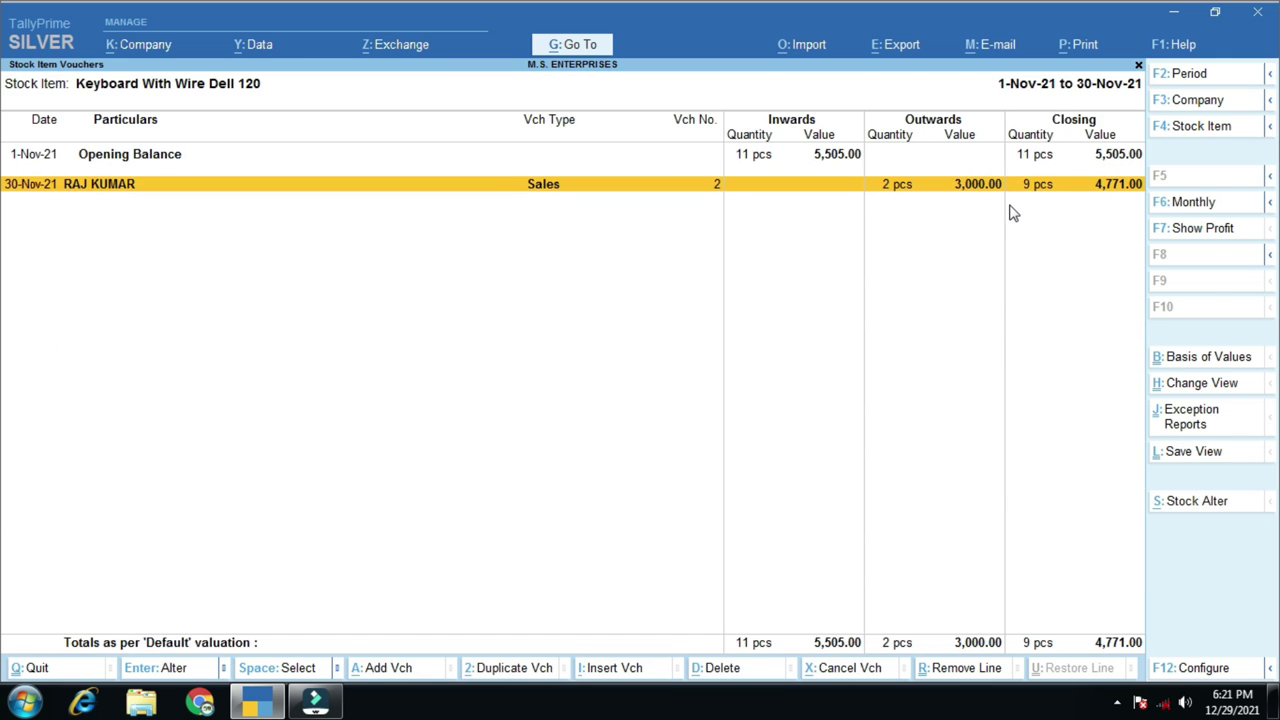
{"action": "key", "text": "Return"}
{"action": "key", "text": "Return"}
{"action": "key", "text": "Return"}
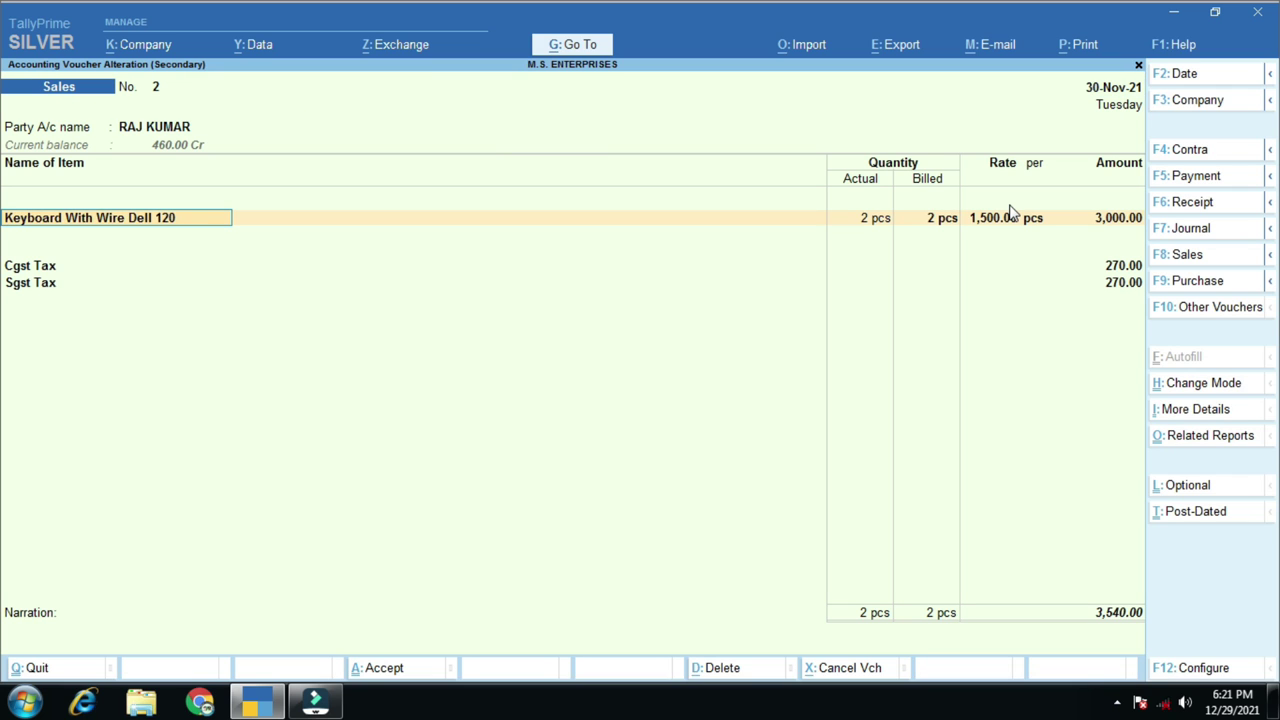
Change the voucher's item back to Keyboard with Wire Dell 125, save it, and return to the Computers Parts stock list.
{"action": "type", "text": "K"}
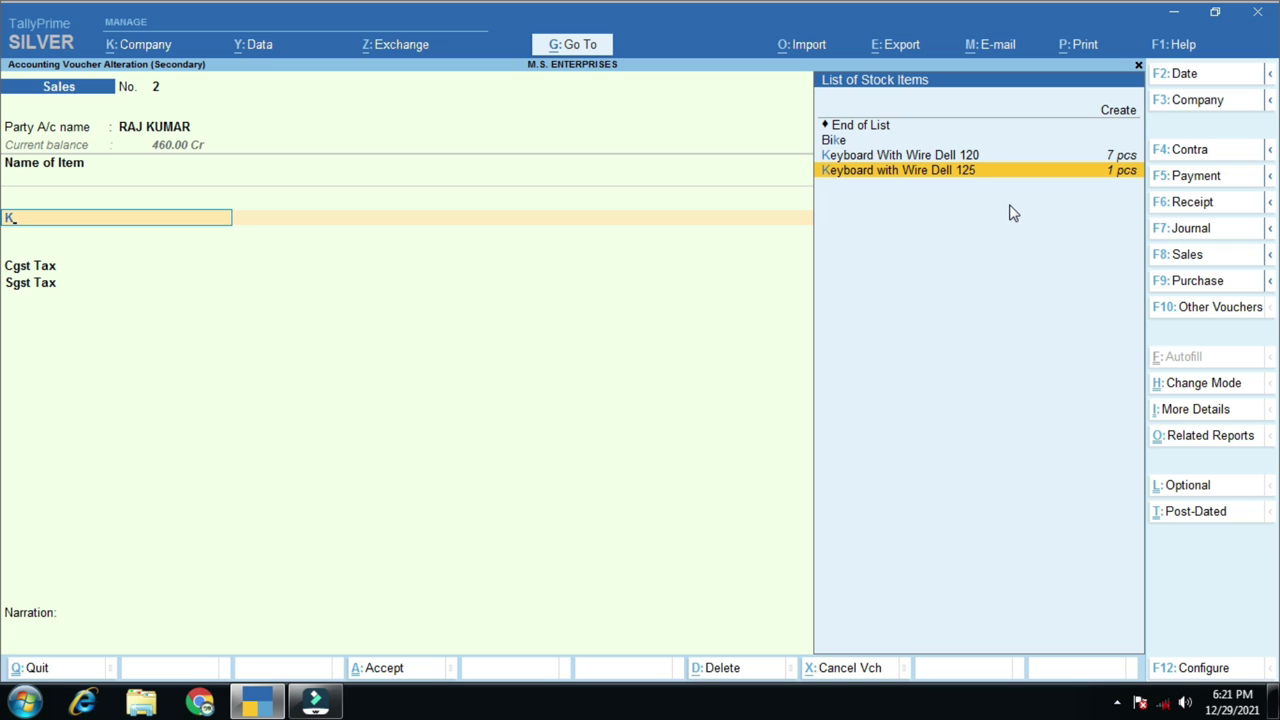
{"action": "key", "text": "Return"}
{"action": "key", "text": "Return"}
{"action": "key", "text": "ctrl+a"}
{"action": "key", "text": "ctrl+g"}
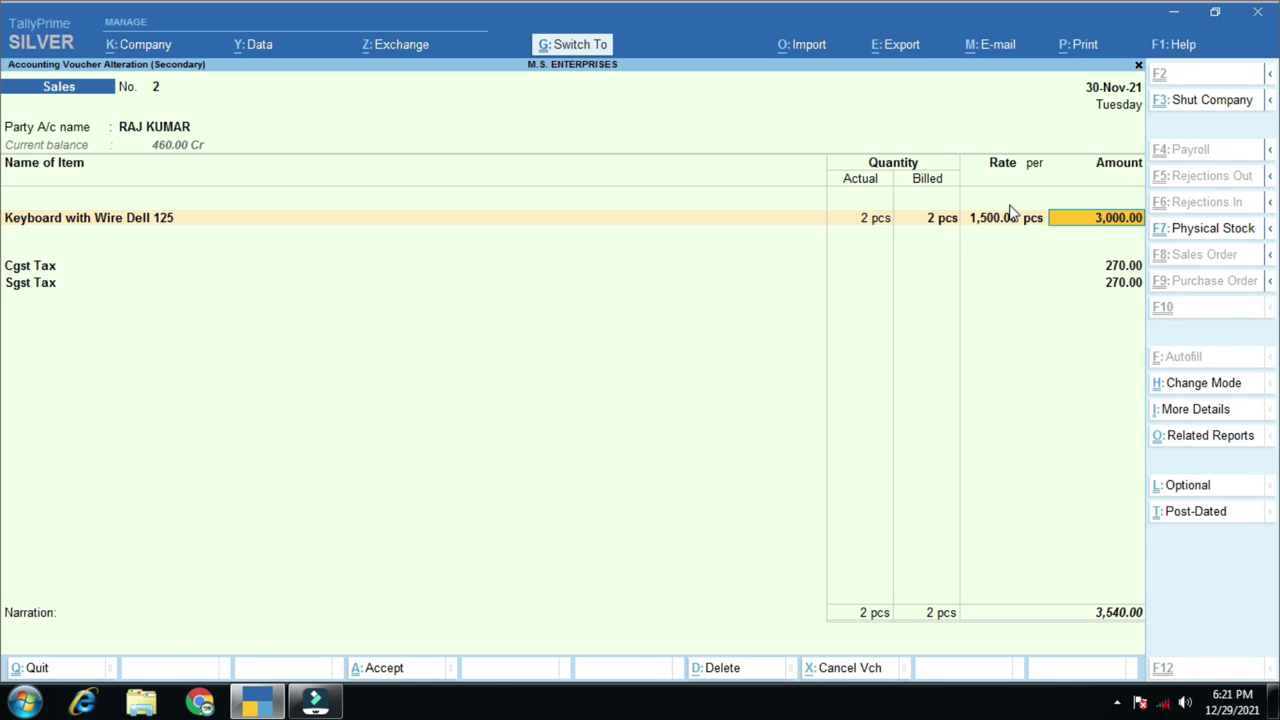
{"action": "key", "text": "Return"}
{"action": "key", "text": "Escape"}
{"action": "key", "text": "Escape"}
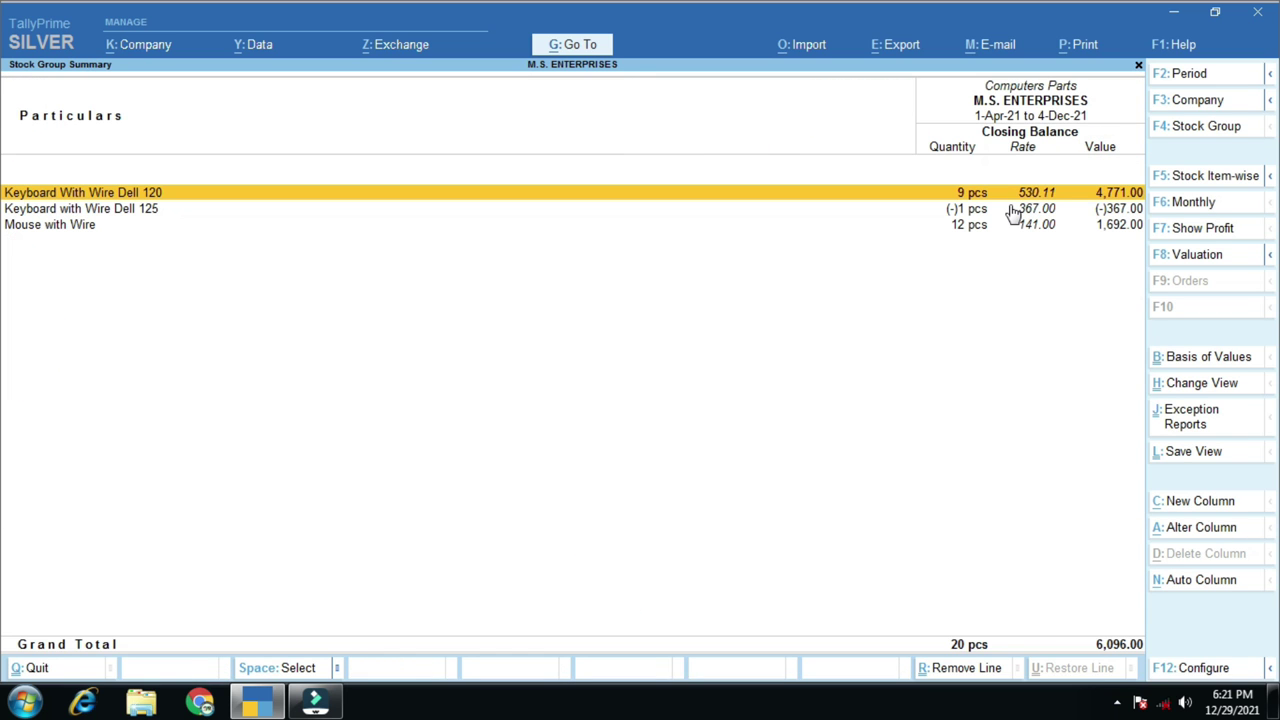
Compare the closing quantities of Keyboard With Wire Dell 120 and Keyboard with Wire Dell 125 under Computers Parts.
{"action": "key", "text": "ctrl+1"}
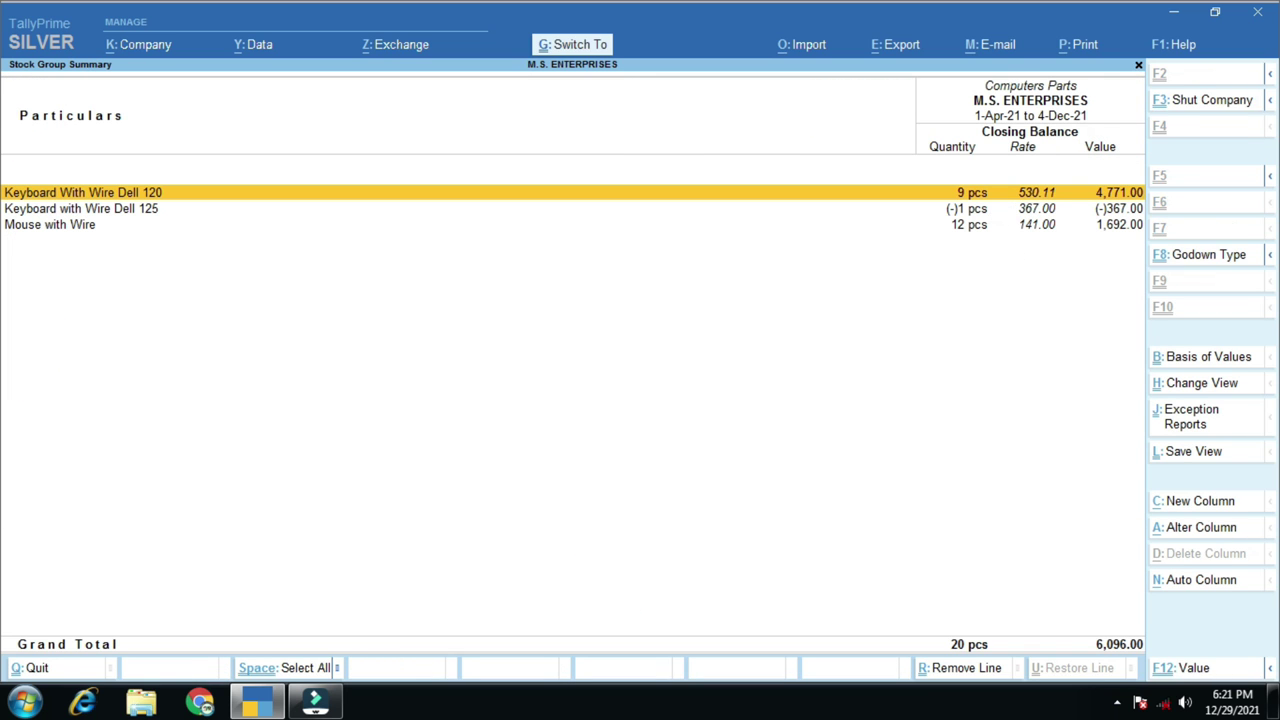
{"action": "mouse_move", "coordinate": [881, 199]}
{"action": "left_mouse_down"}
{"action": "mouse_move", "coordinate": [932, 230]}
{"action": "mouse_move", "coordinate": [1005, 243]}
{"action": "left_mouse_up"}
{"action": "mouse_move", "coordinate": [893, 151]}
{"action": "left_mouse_down"}
{"action": "mouse_move", "coordinate": [920, 194]}
{"action": "mouse_move", "coordinate": [1002, 205]}
{"action": "left_mouse_up"}
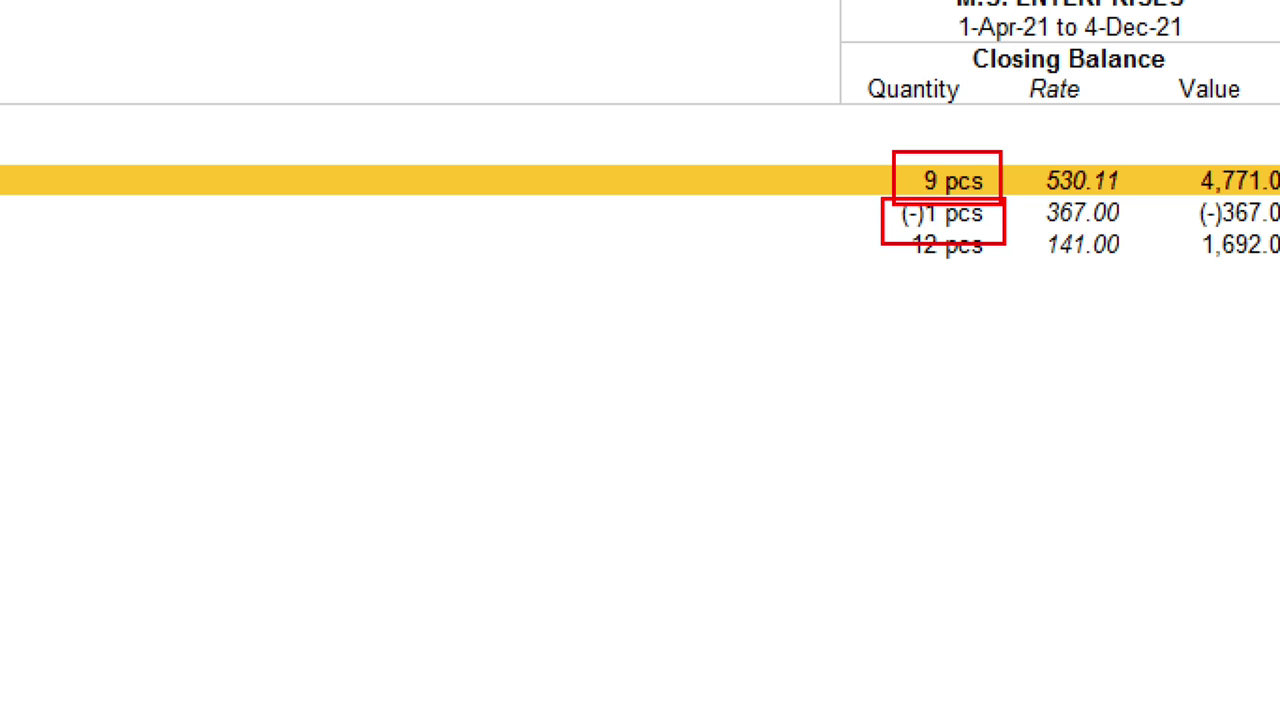
{"action": "left_click", "coordinate": [813, 209]}
{"action": "left_click_drag", "start_coordinate": [831, 180], "coordinate": [861, 151]}
{"action": "key", "text": "Escape"}
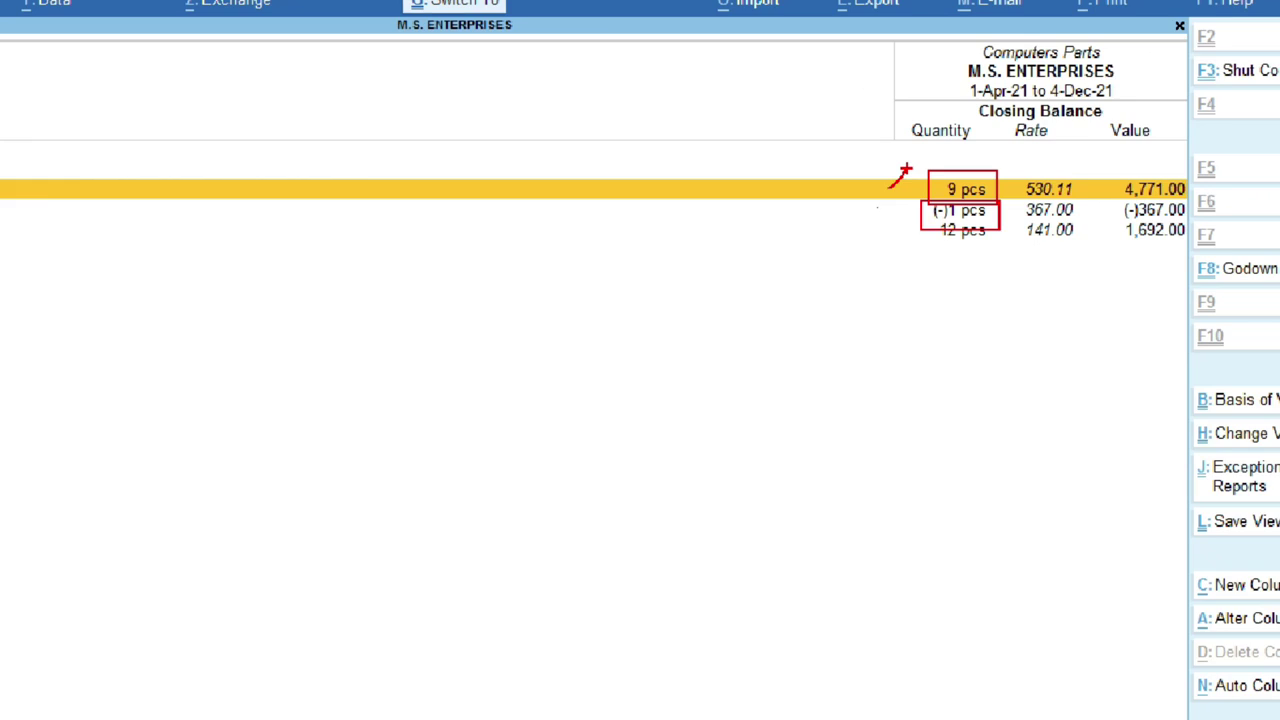